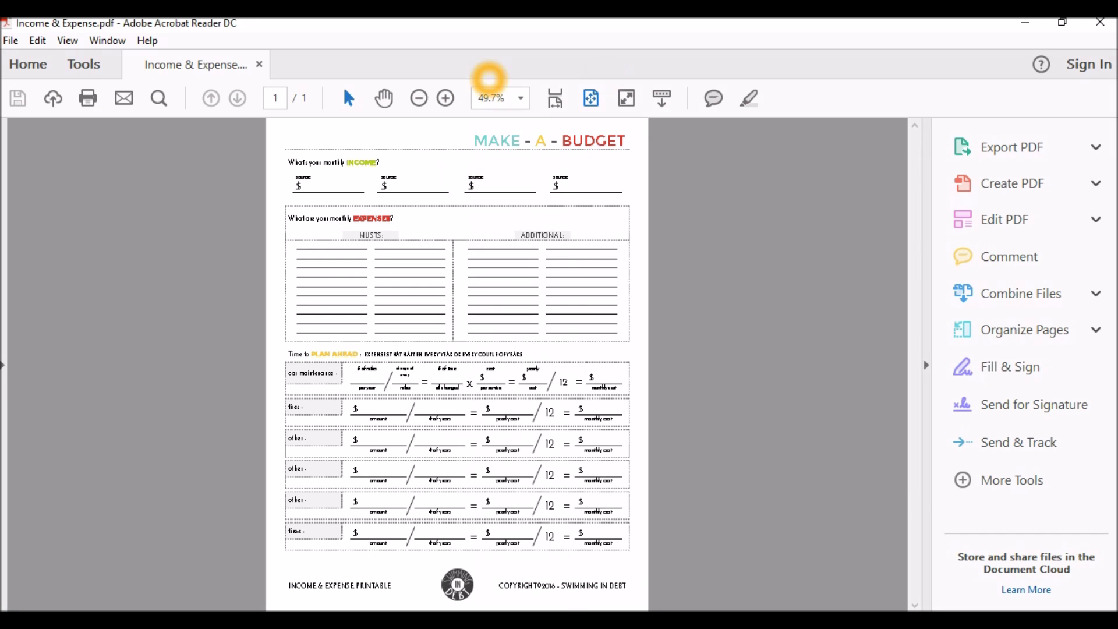
Zoom the PDF form to 100%, view the PLAN AHEAD rows, then return to the budget workbook
click(445, 98)
click(445, 98)
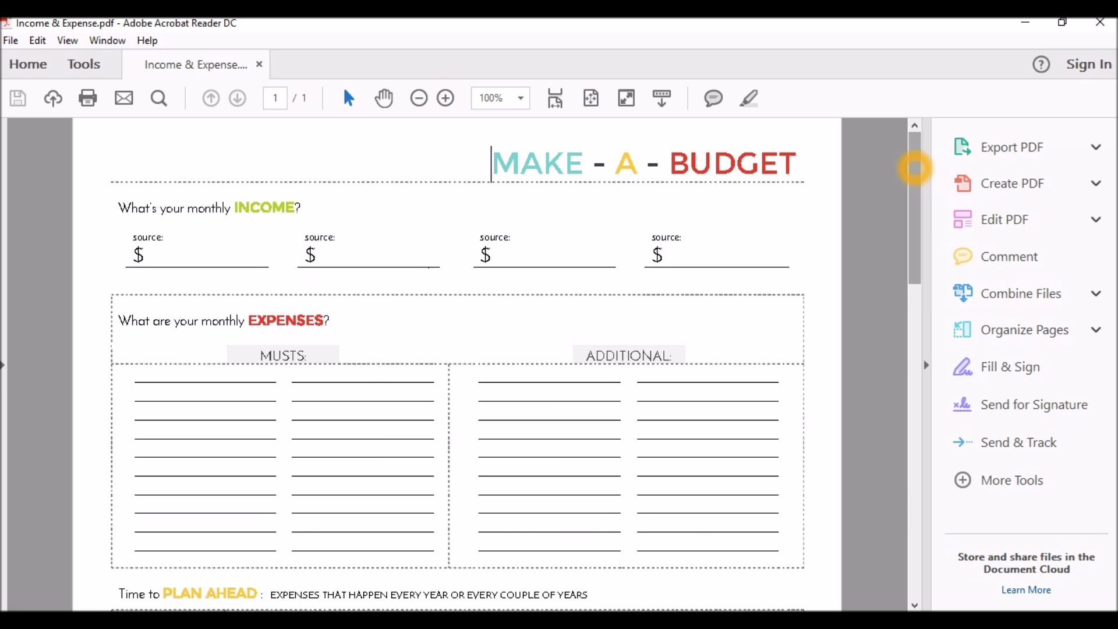
drag(915, 167, 915, 322)
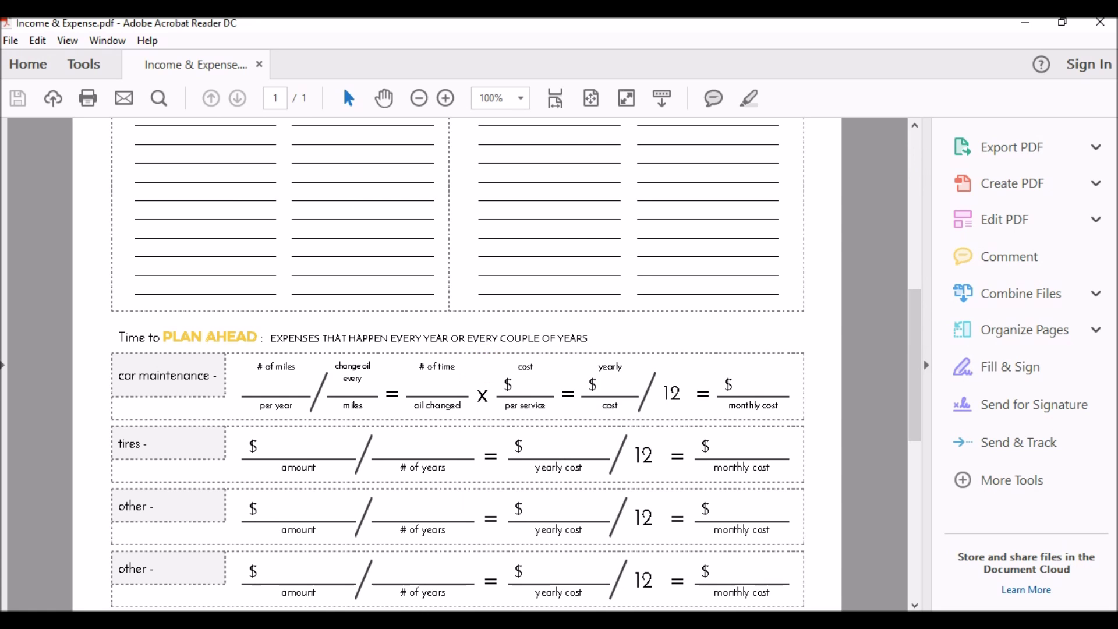
click(583, 554)
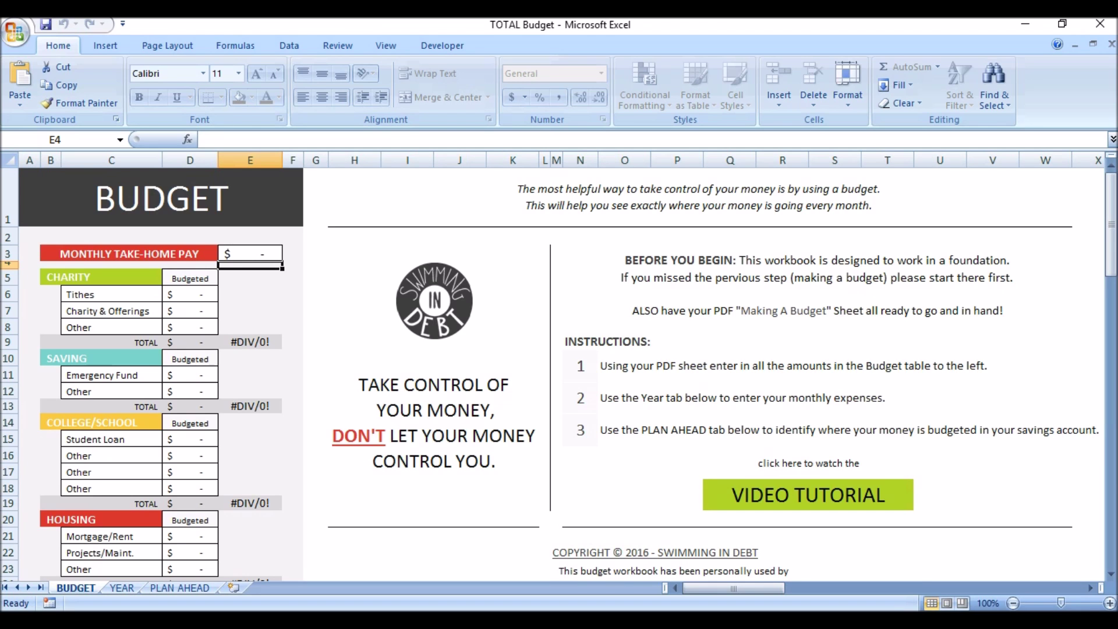
Enter 2,800 as monthly take-home pay and budget the Tithes (280) and Charity & Offerings lines
click(250, 253)
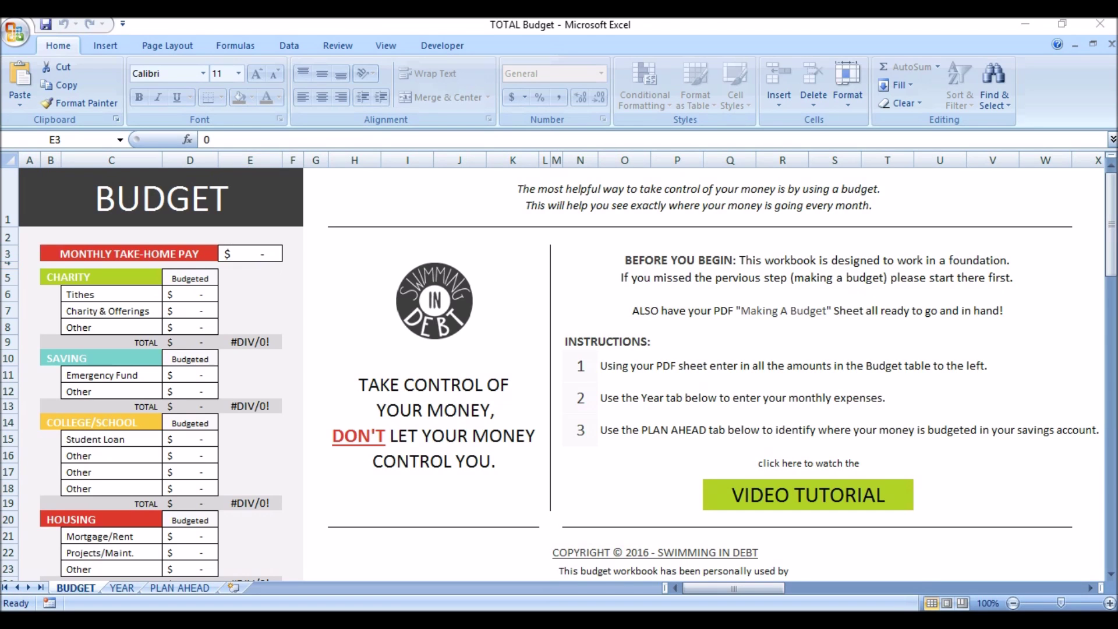
click(250, 254)
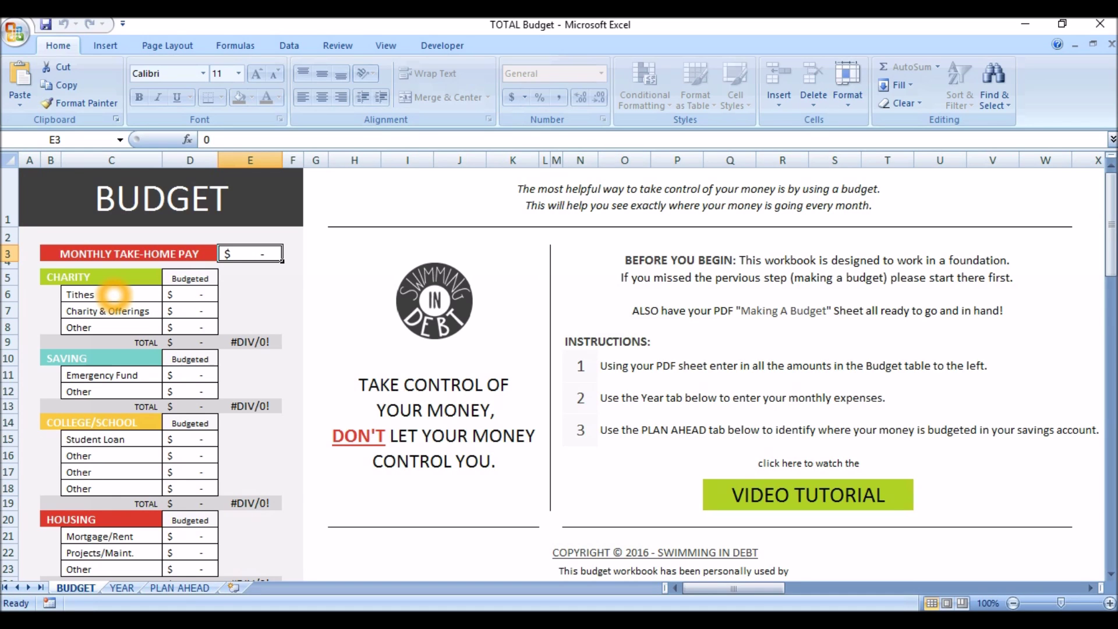
click(83, 276)
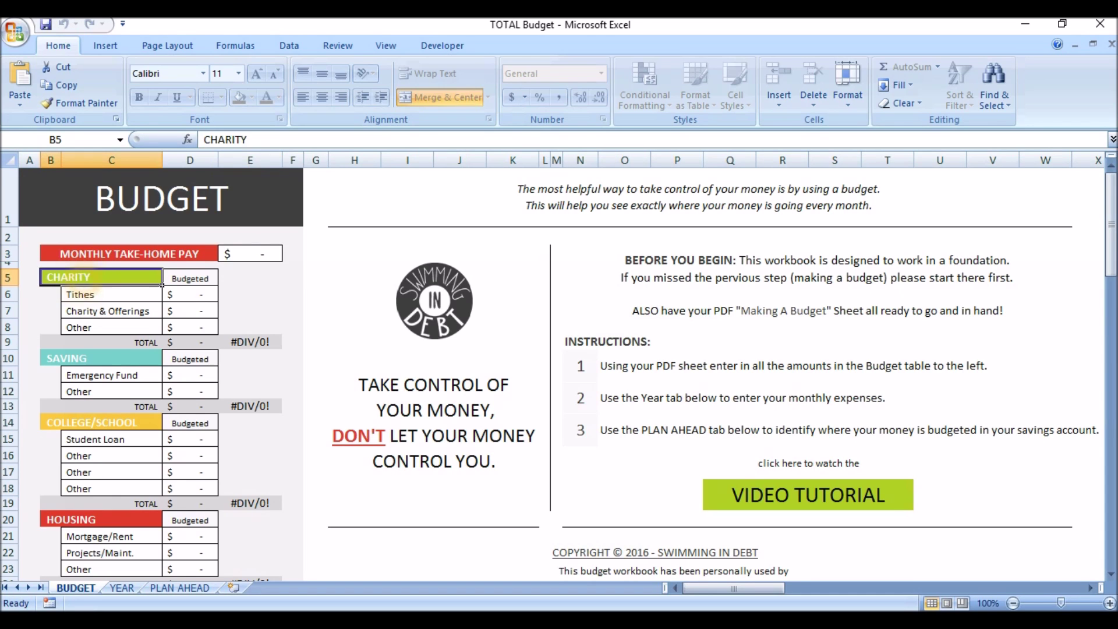
click(87, 298)
click(93, 310)
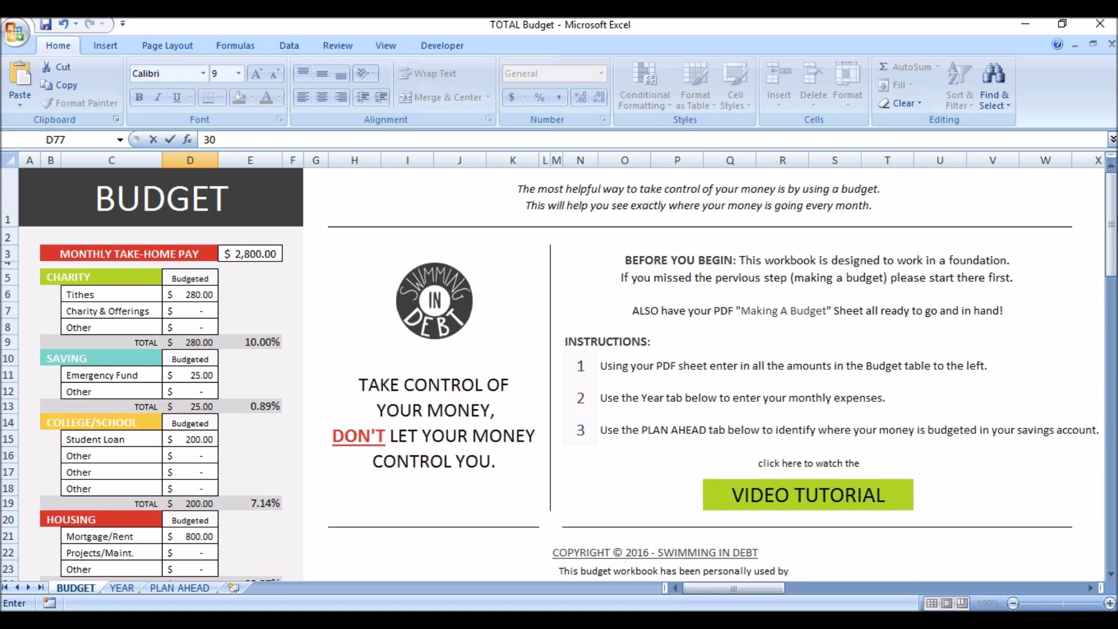
Rename the Emergency Fund label in C11 to Saving
click(115, 376)
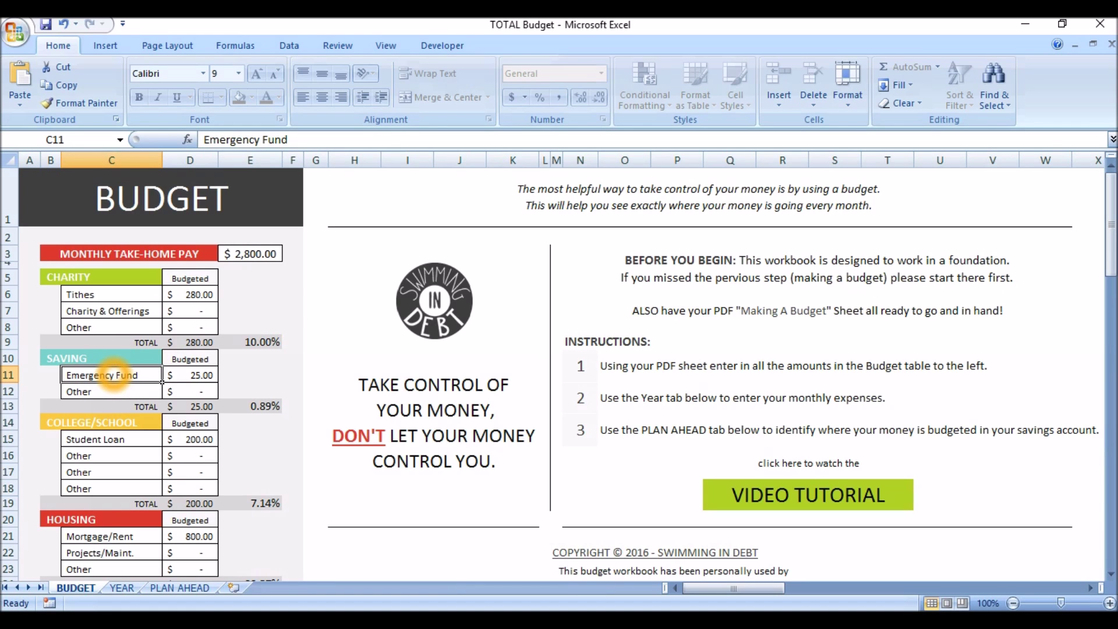
text(Saving)
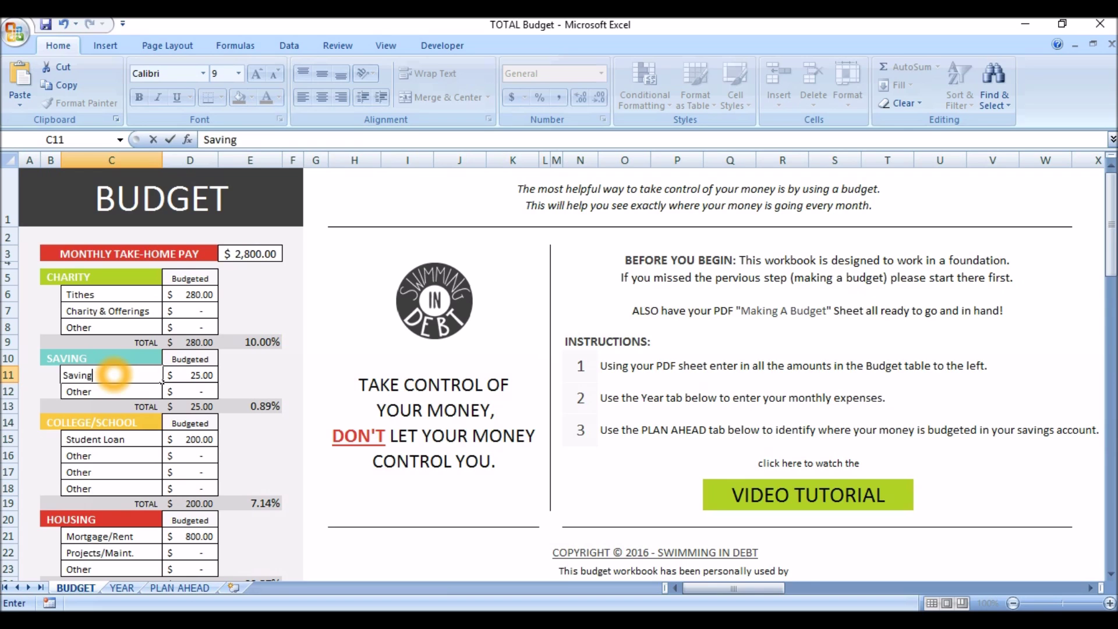
key(Return)
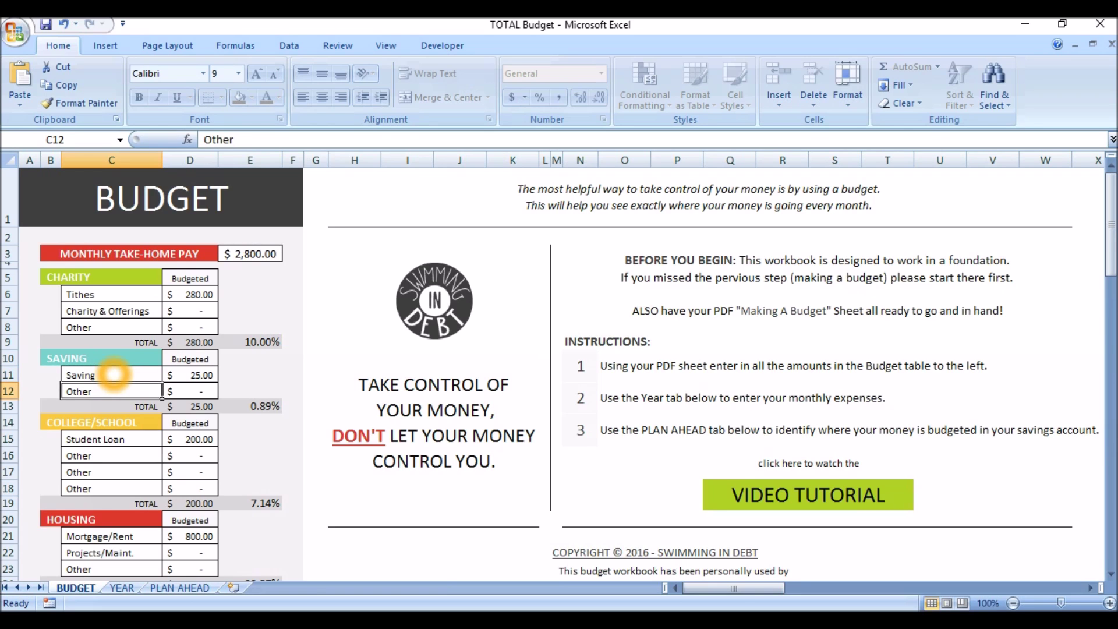
click(117, 375)
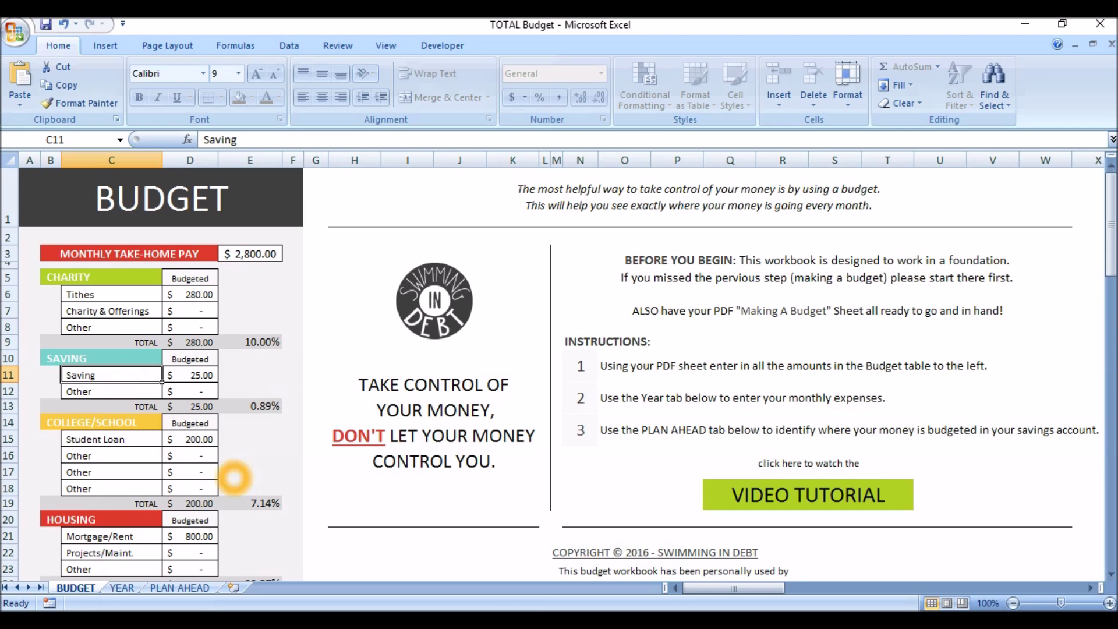
Try editing the protected SAVING total of 25.00 and dismiss the protection warning
click(198, 406)
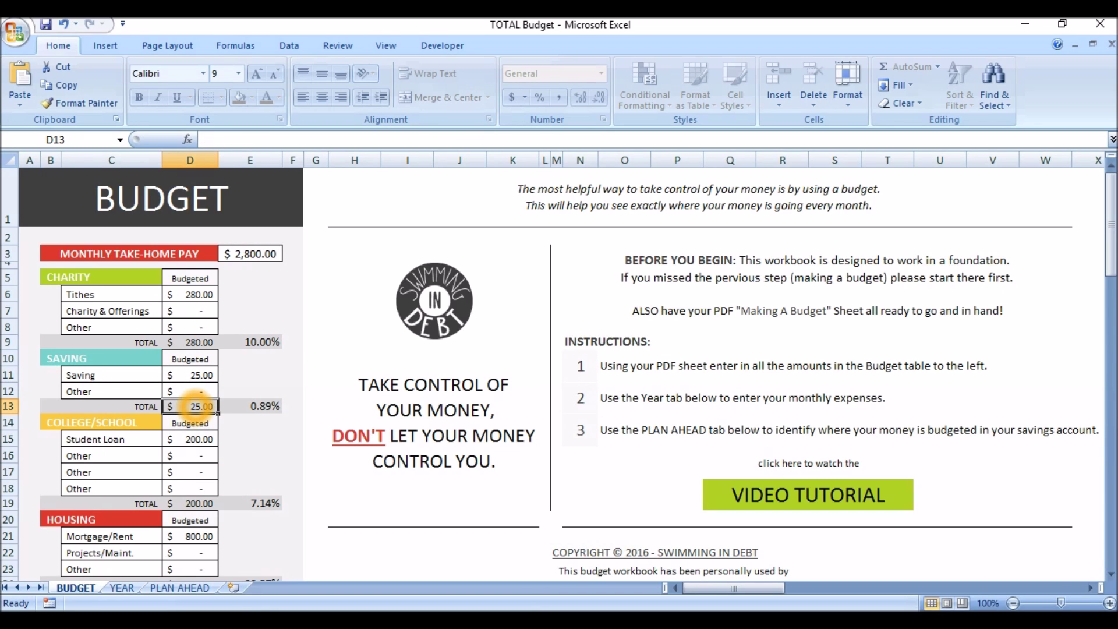
double_click(198, 406)
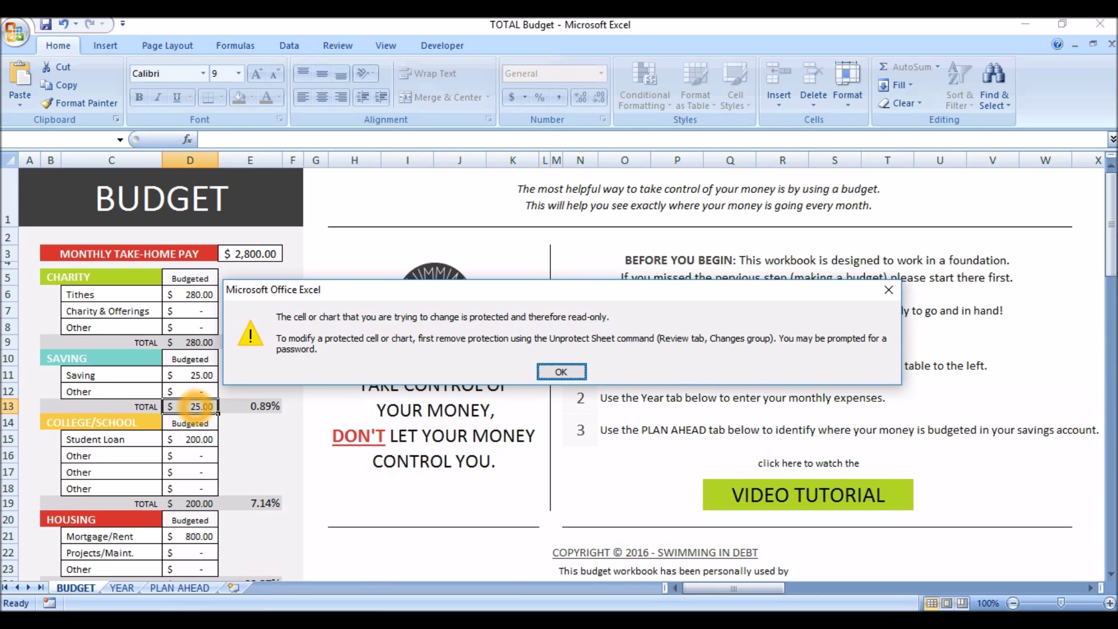
click(562, 371)
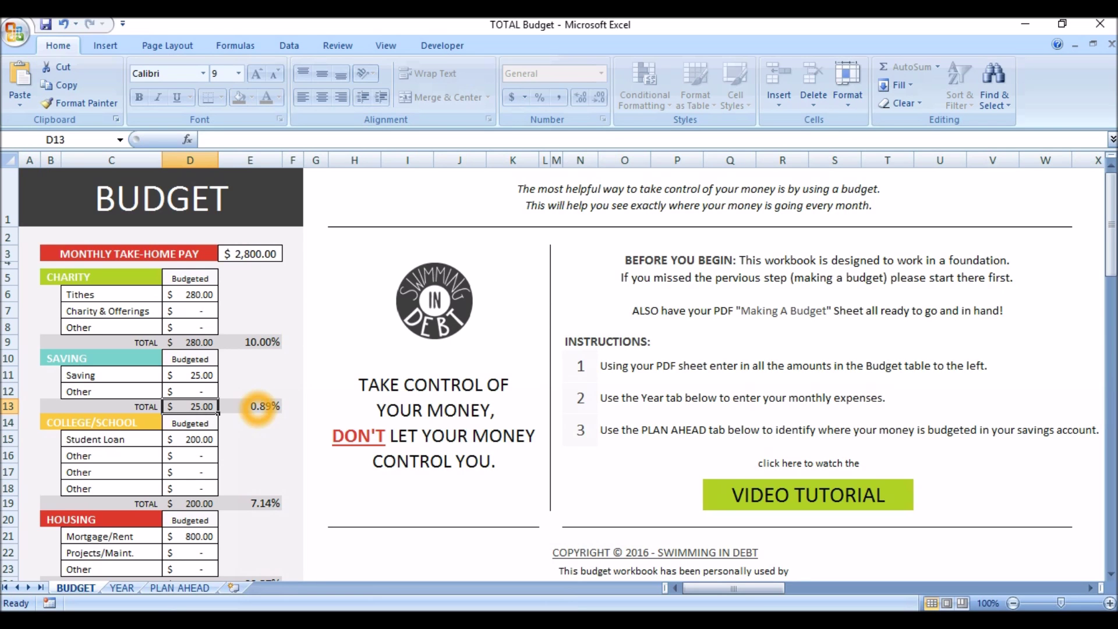
drag(1110, 171, 1109, 269)
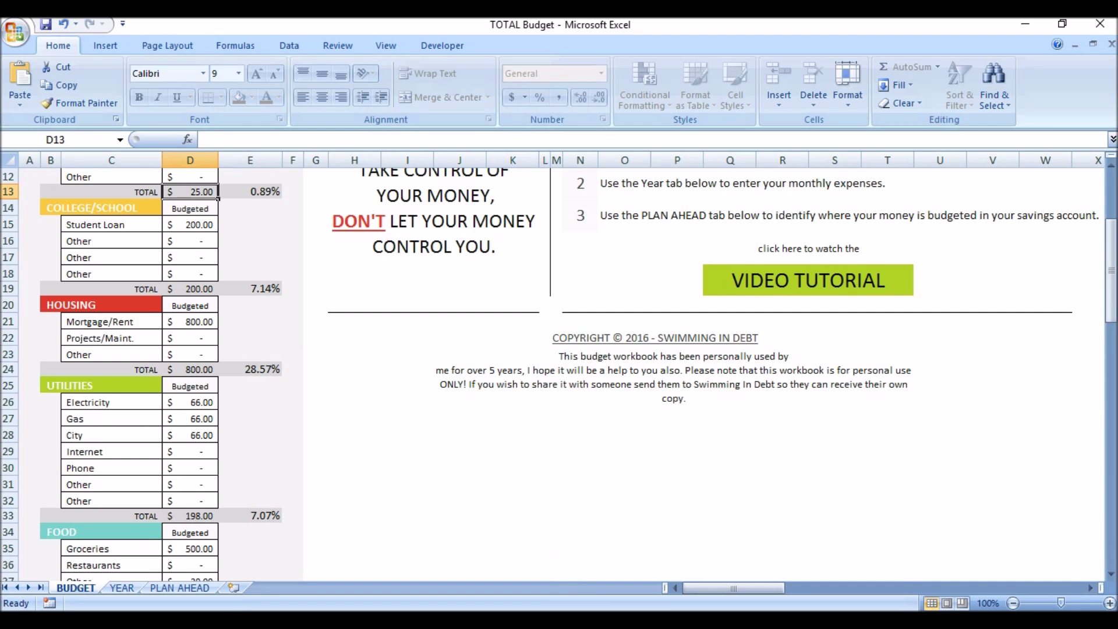
Bring up the Budget from Dave Ramsey.jpg recommended percentages chart in Photos
mouse_move(704, 621)
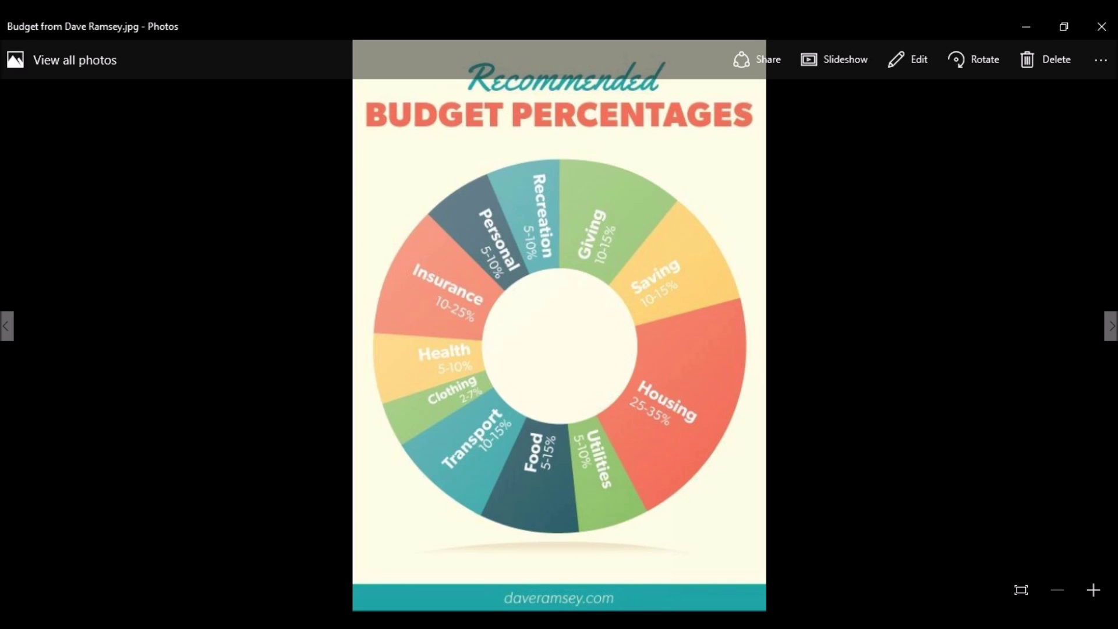
Compare the recommended housing, utilities and food percentages, then go back to the TOTAL Budget workbook
click(679, 379)
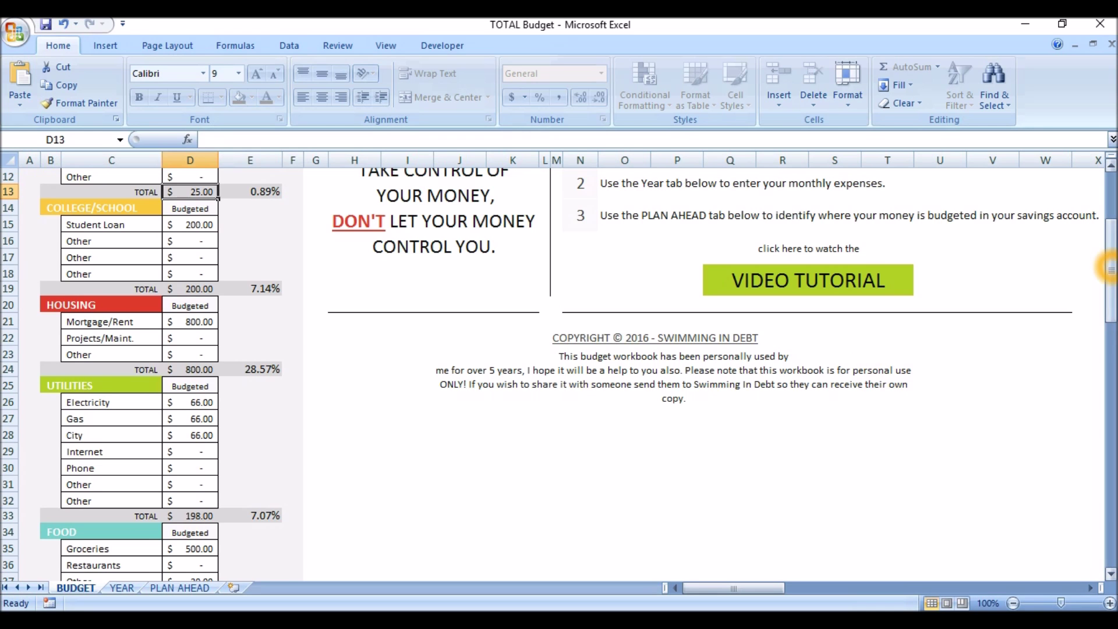
drag(1111, 269, 1111, 495)
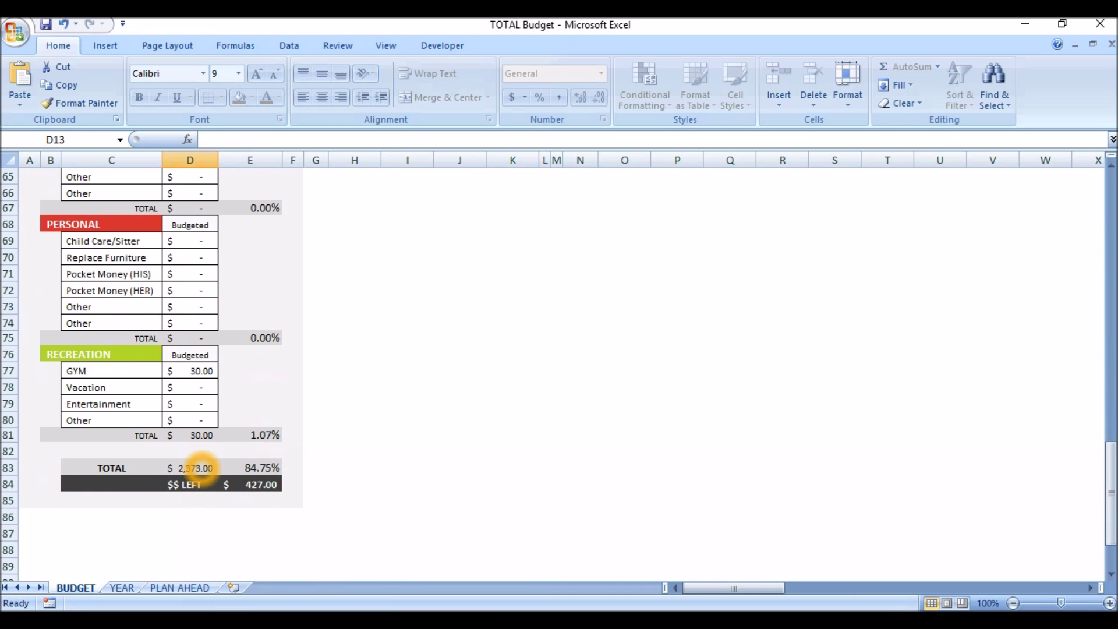
click(199, 467)
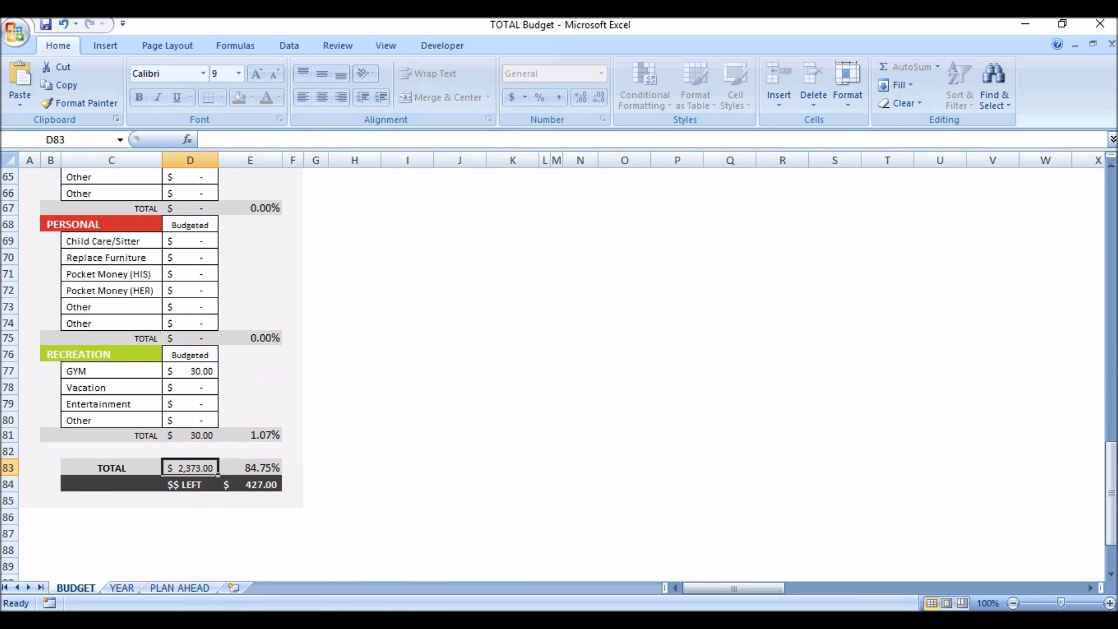
click(245, 484)
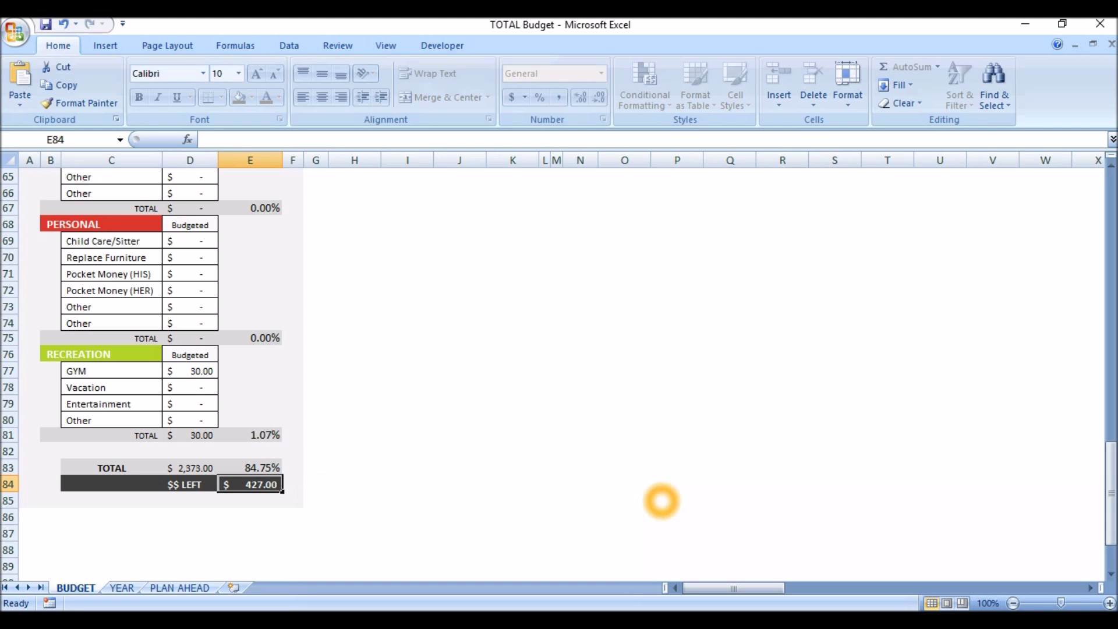
drag(1111, 457, 1105, 231)
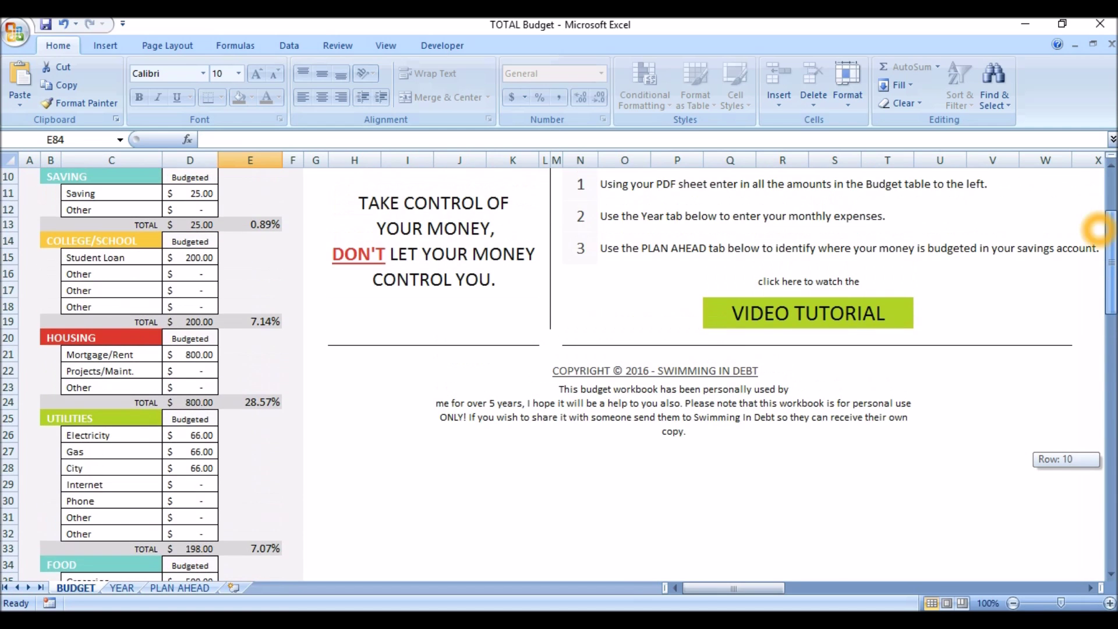
Change the Student Loan amount to =200+427 (627.00), balancing the budget at 2,800 with $0 left
click(187, 262)
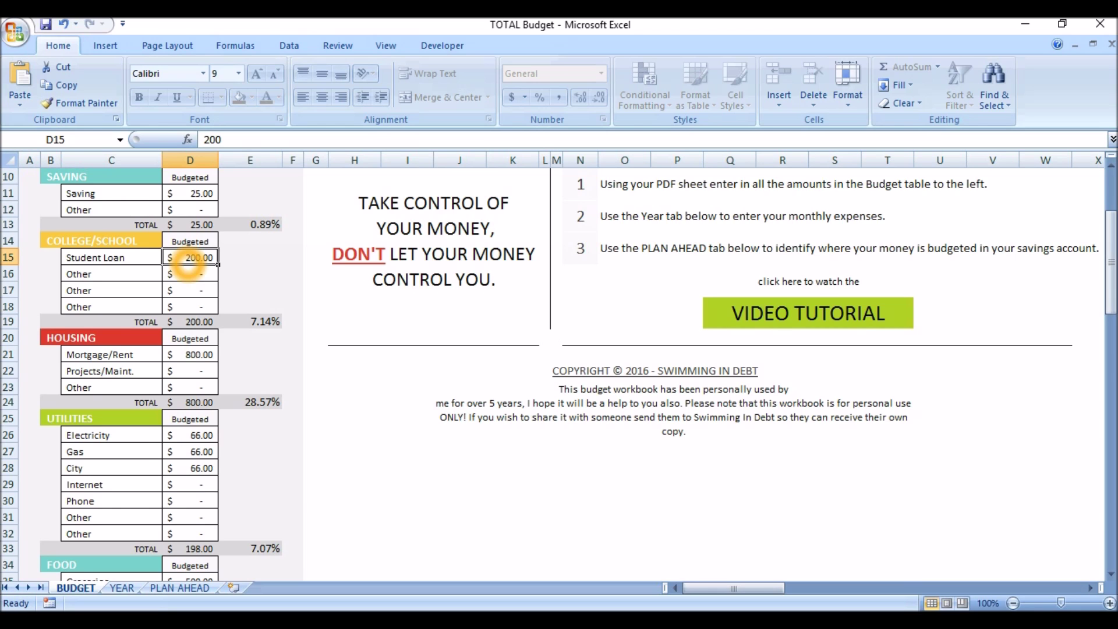
click(207, 140)
text(=200)
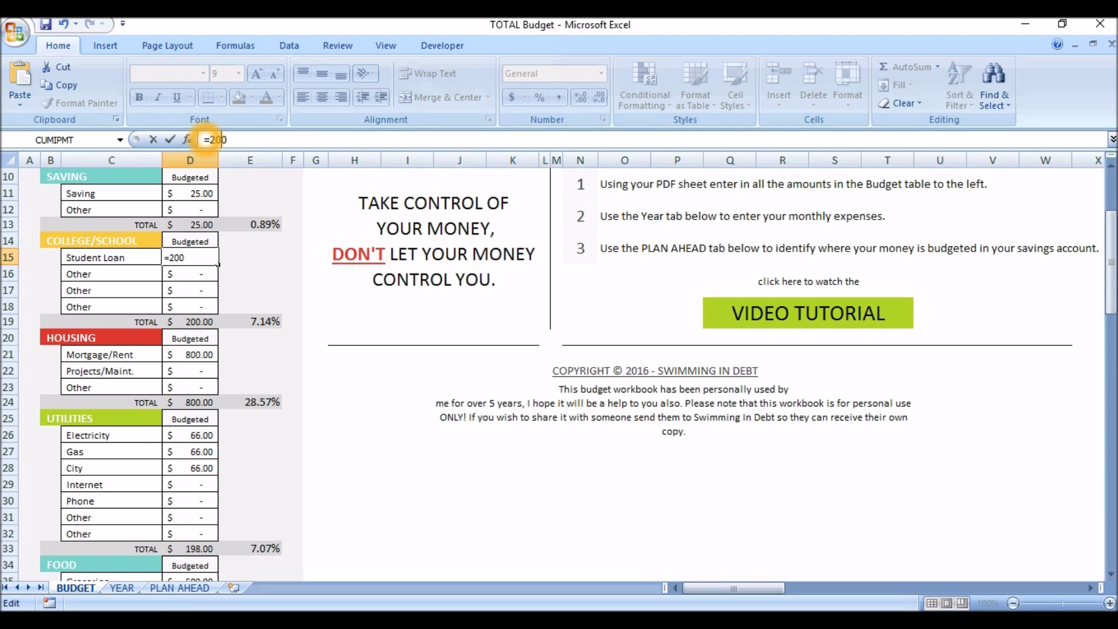
text(+)
text(427)
key(Return)
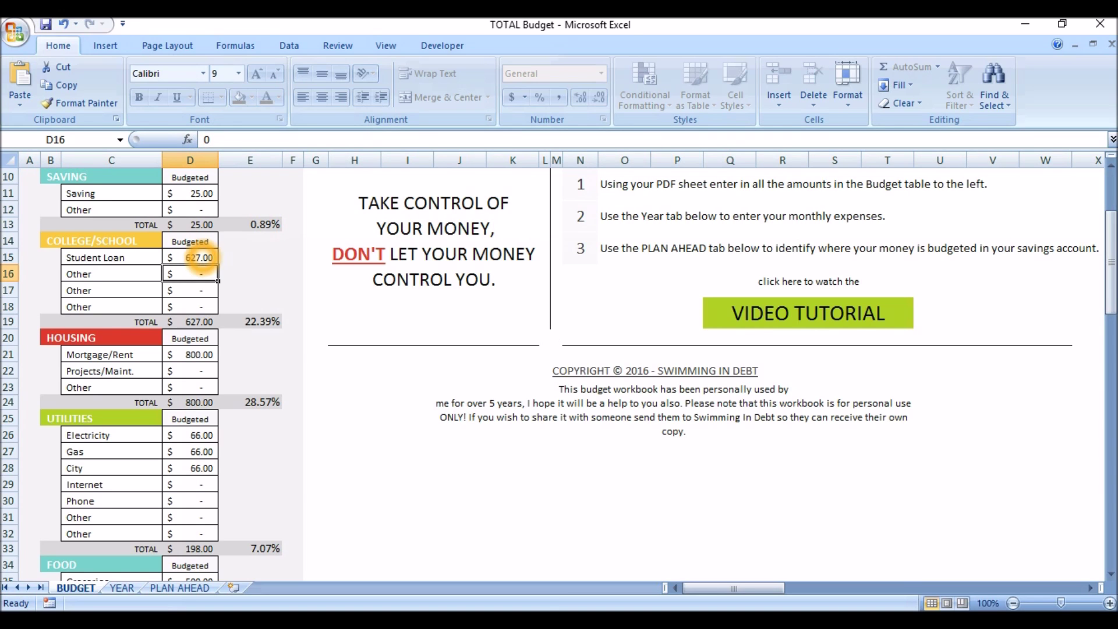
drag(1111, 262, 1110, 499)
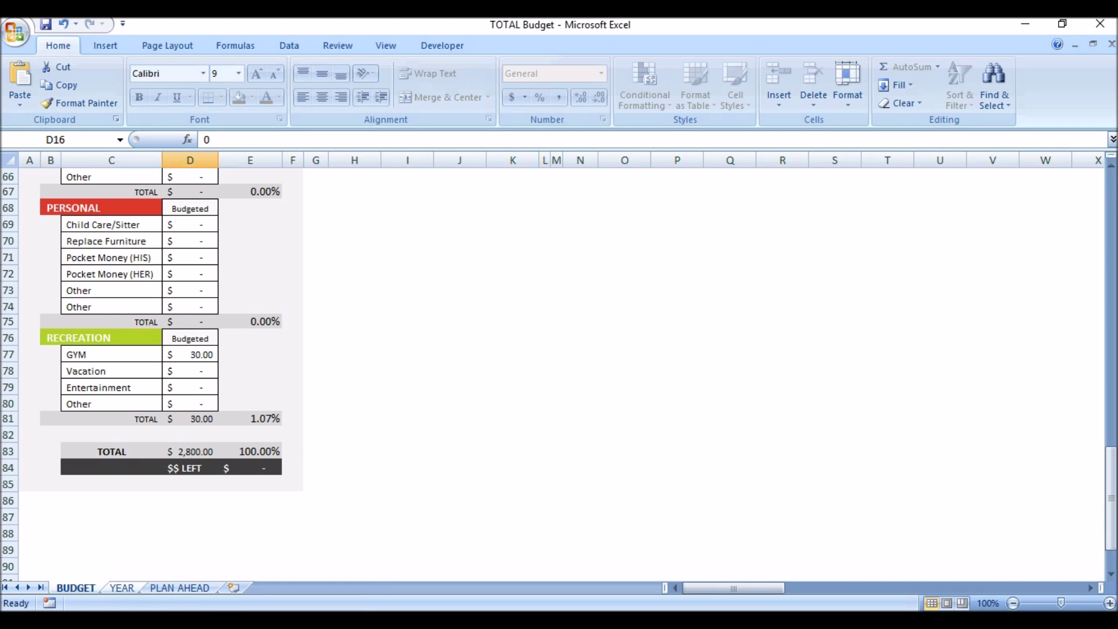
Make a copy of the YEAR sheet placed before YEAR
click(122, 588)
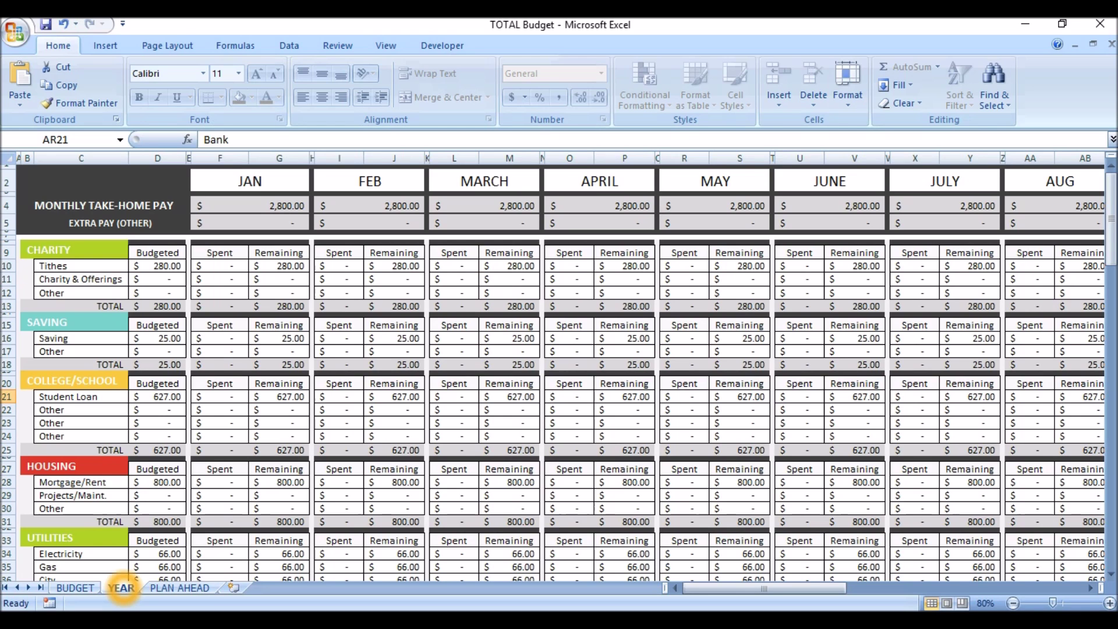
right_click(122, 588)
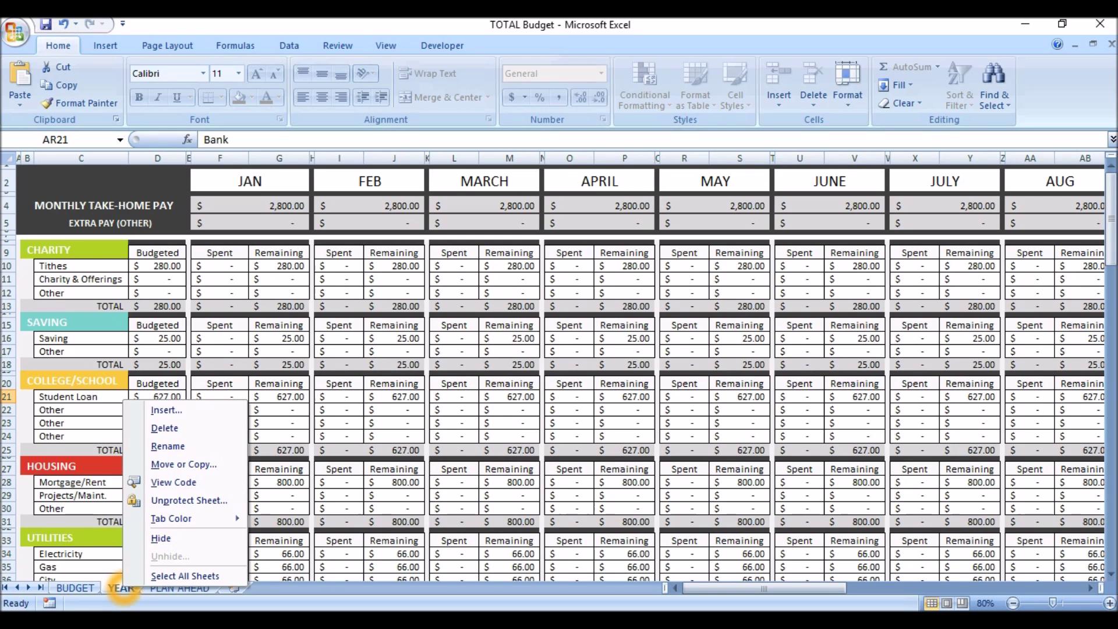
click(183, 469)
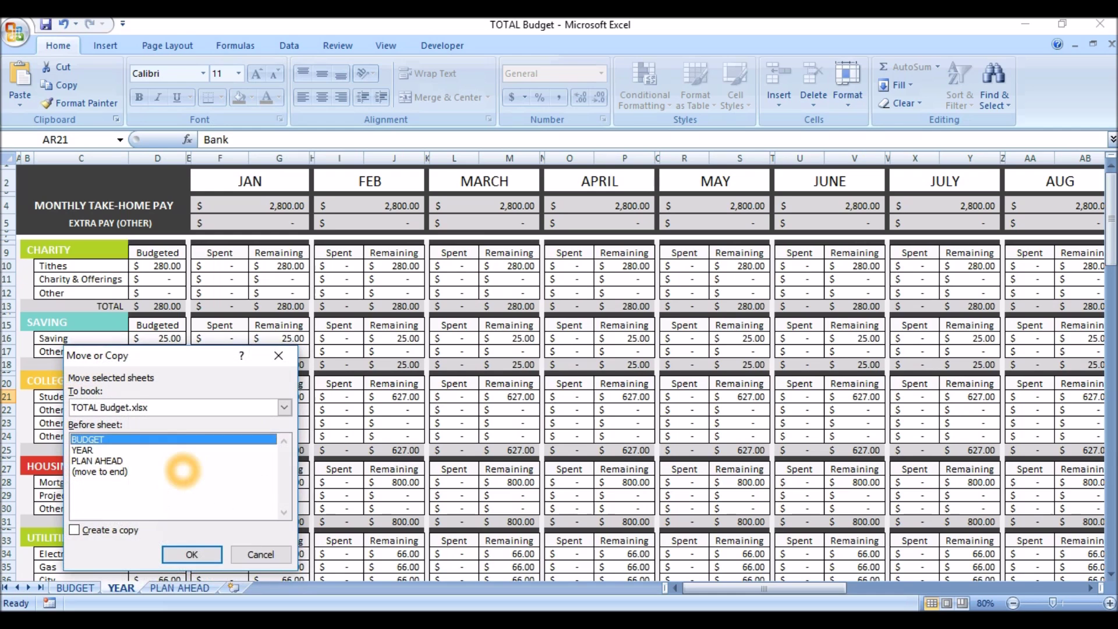
click(82, 450)
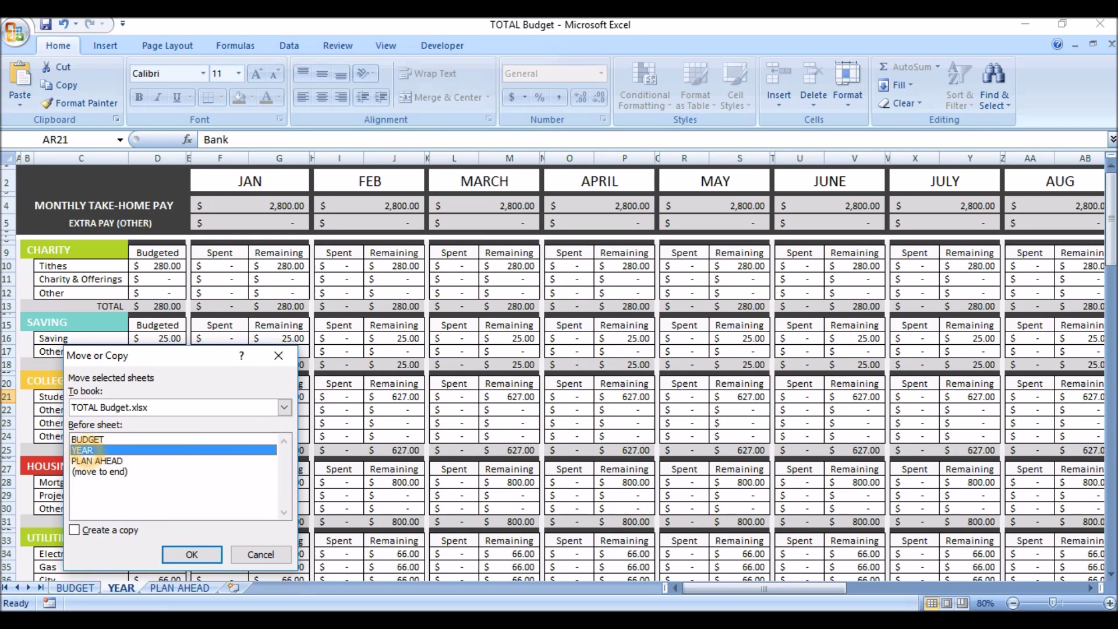
click(74, 530)
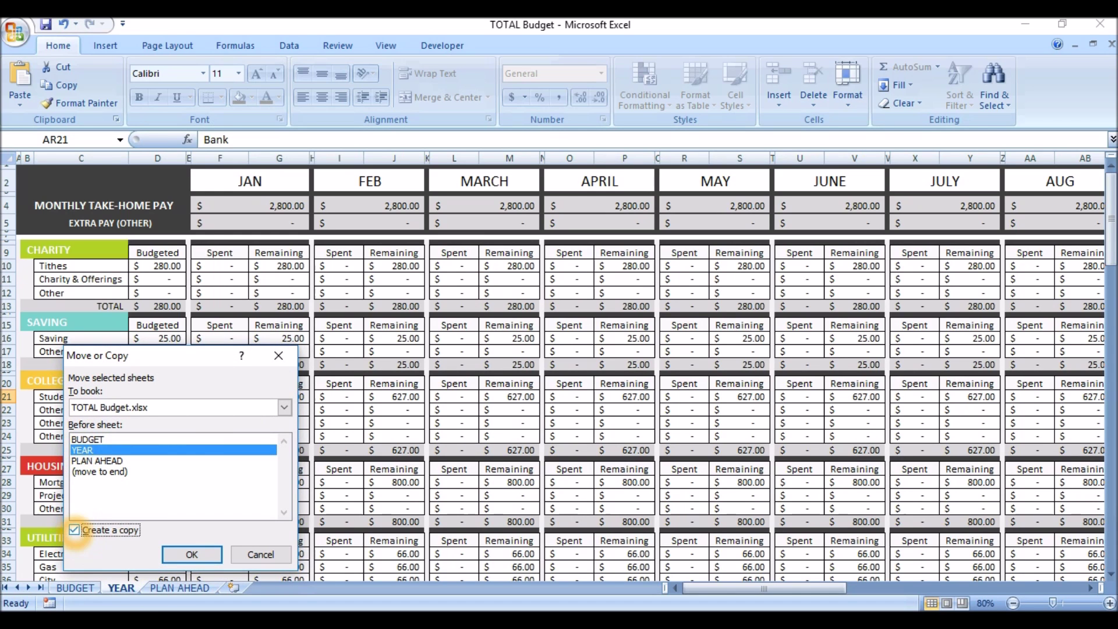
click(175, 553)
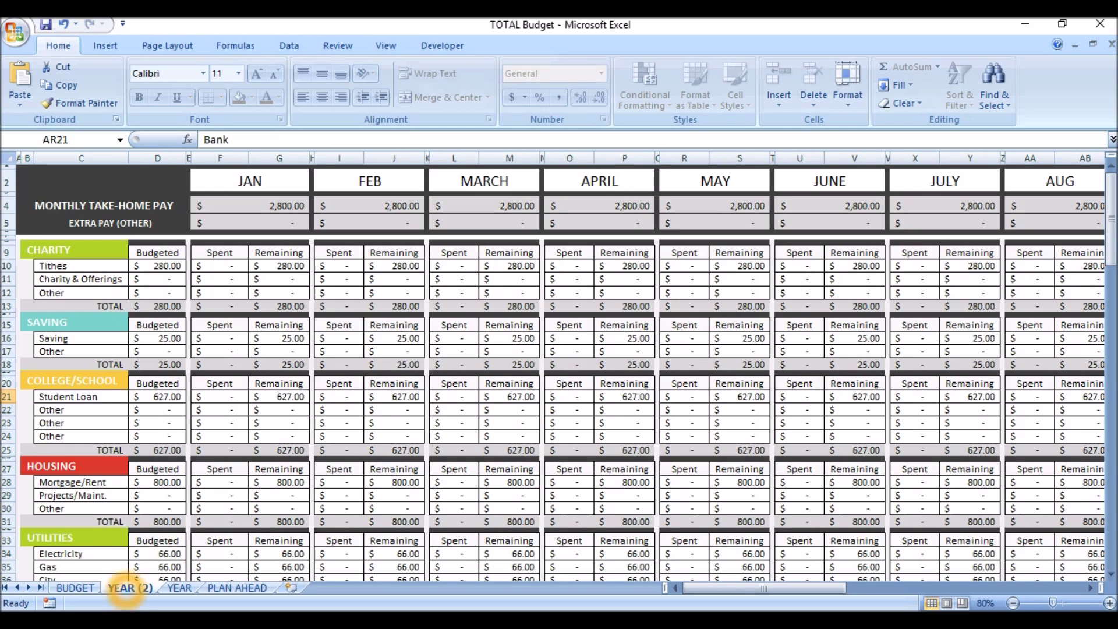
Rename the YEAR (2) copy to 2016
double_click(126, 588)
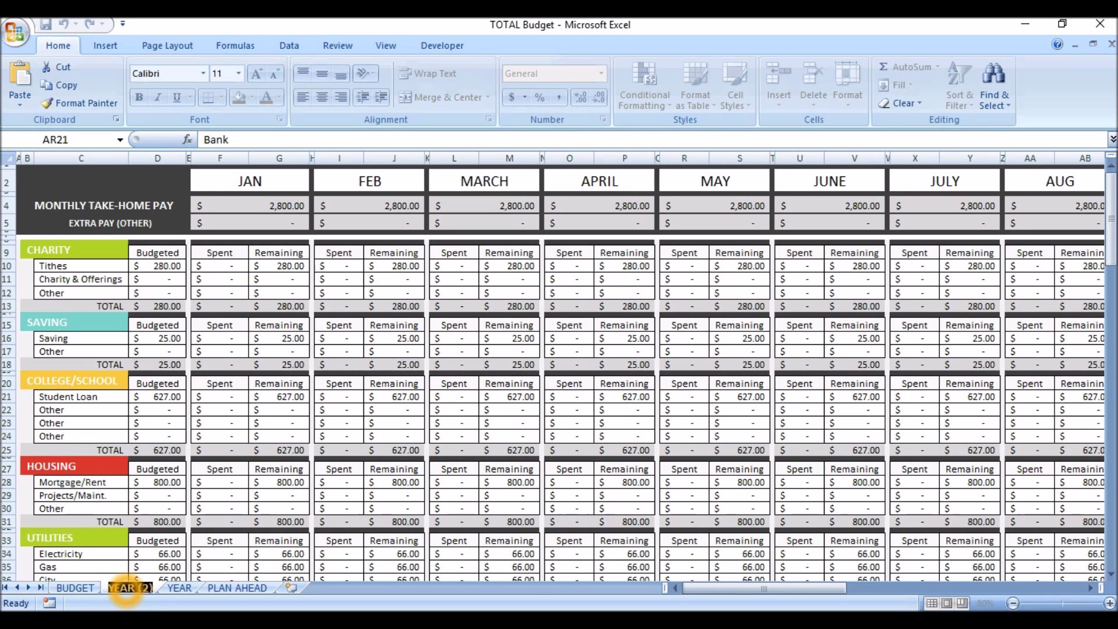
text(2016)
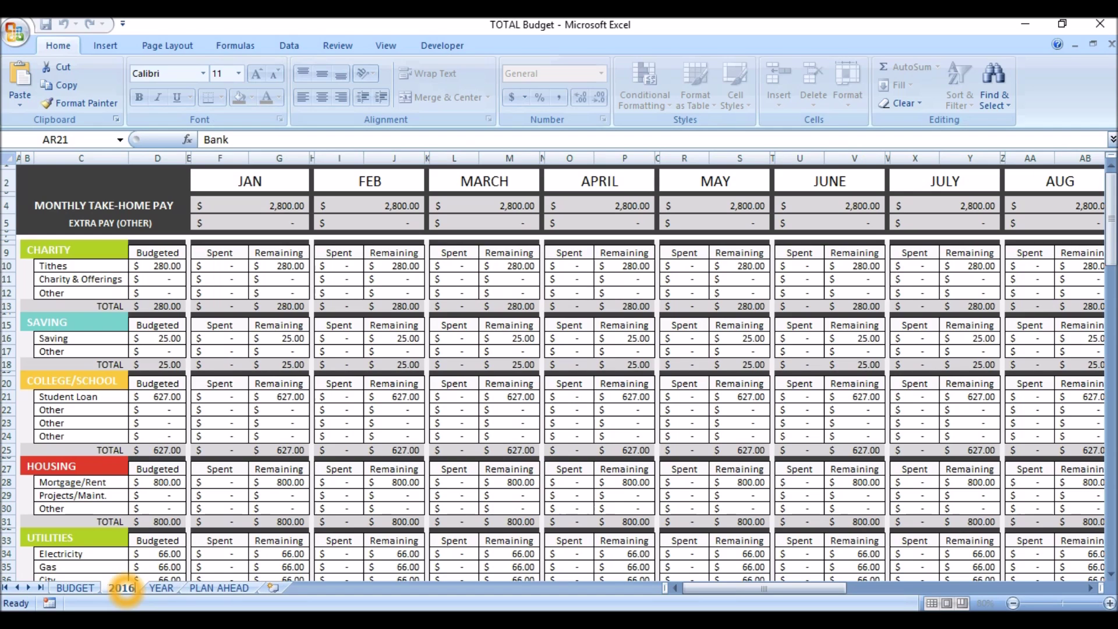
key(Return)
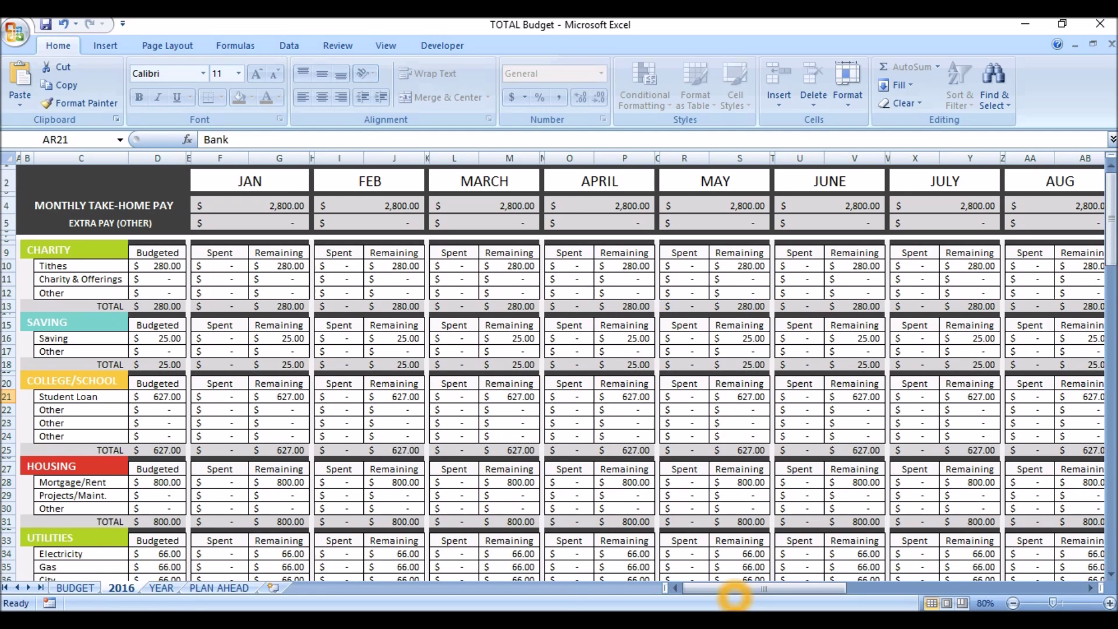
Unhide the hidden columns between JULY and OCT on the 2016 sheet and scroll to the summary
drag(735, 590, 809, 590)
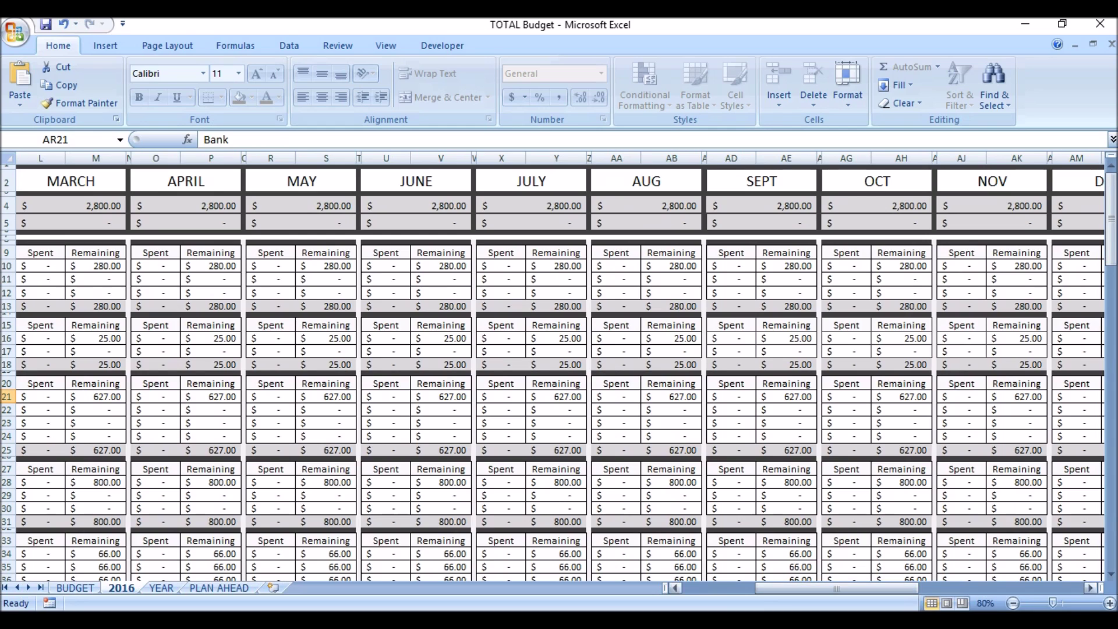
click(878, 181)
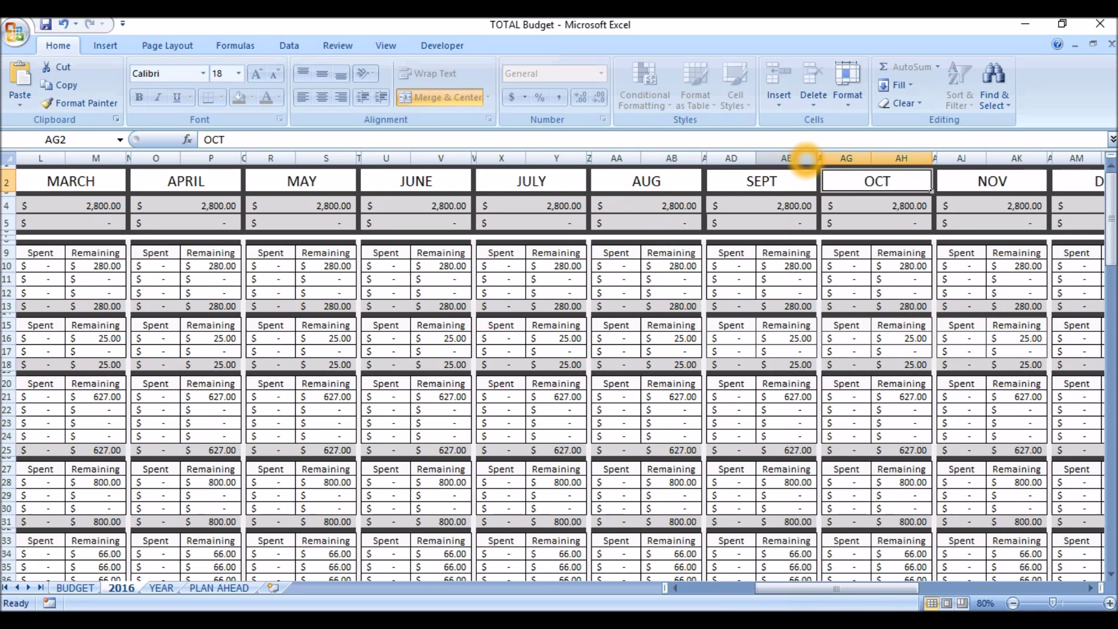
drag(807, 159, 230, 163)
right_click(230, 163)
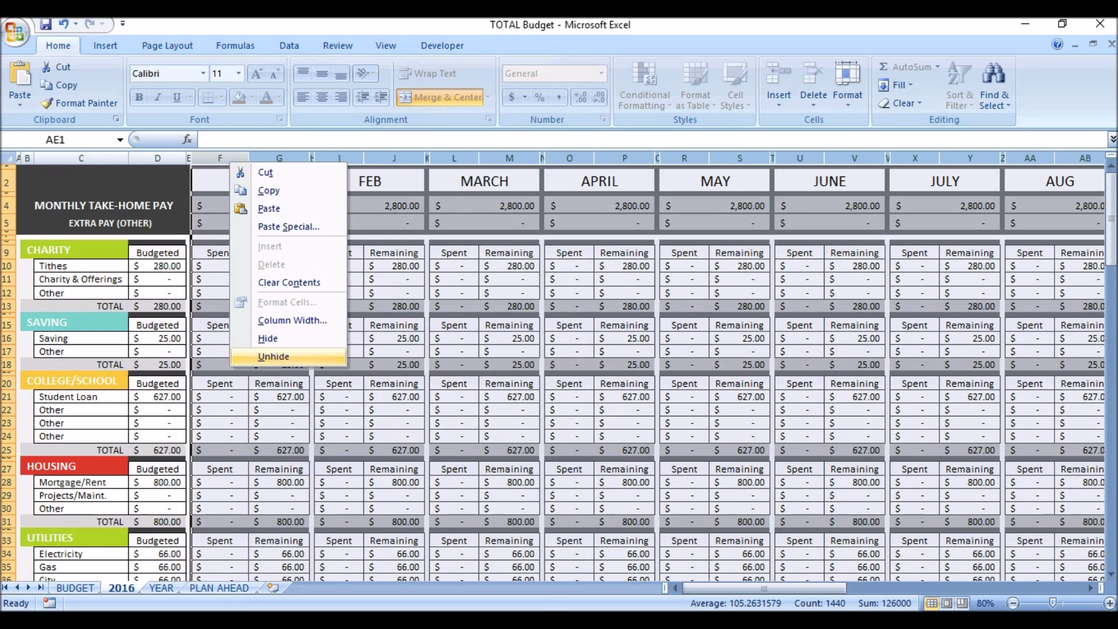
click(273, 356)
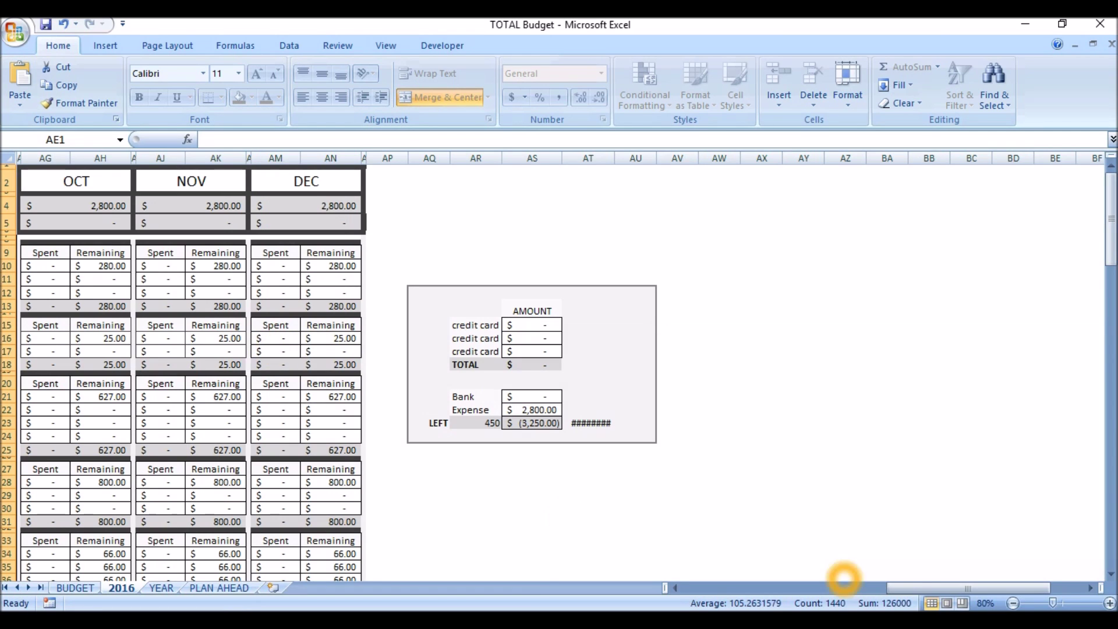
drag(970, 588, 676, 588)
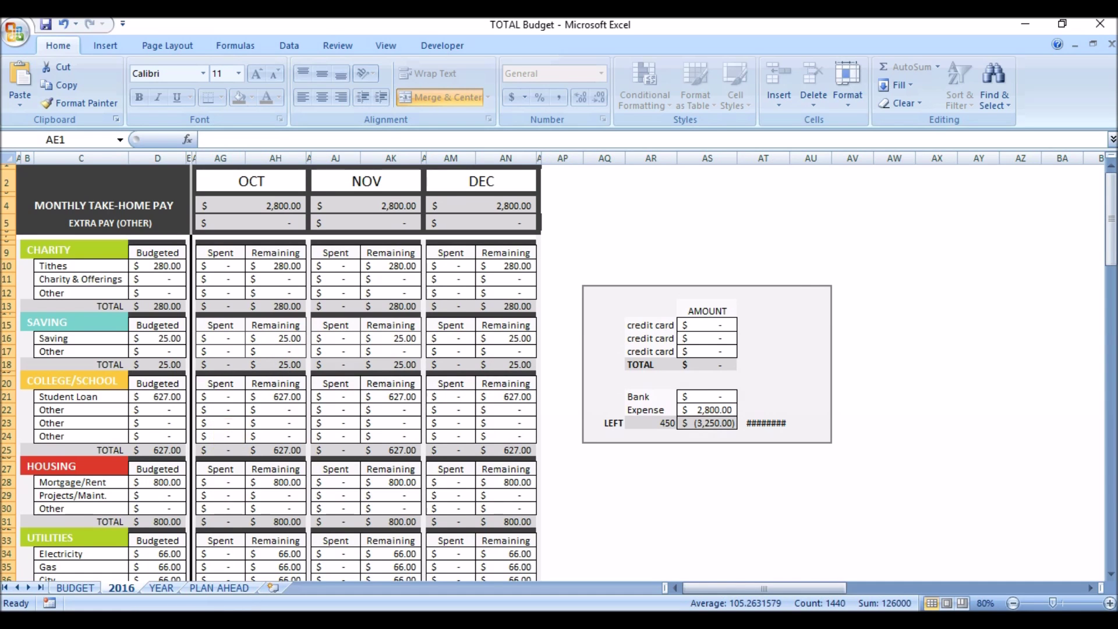
click(220, 397)
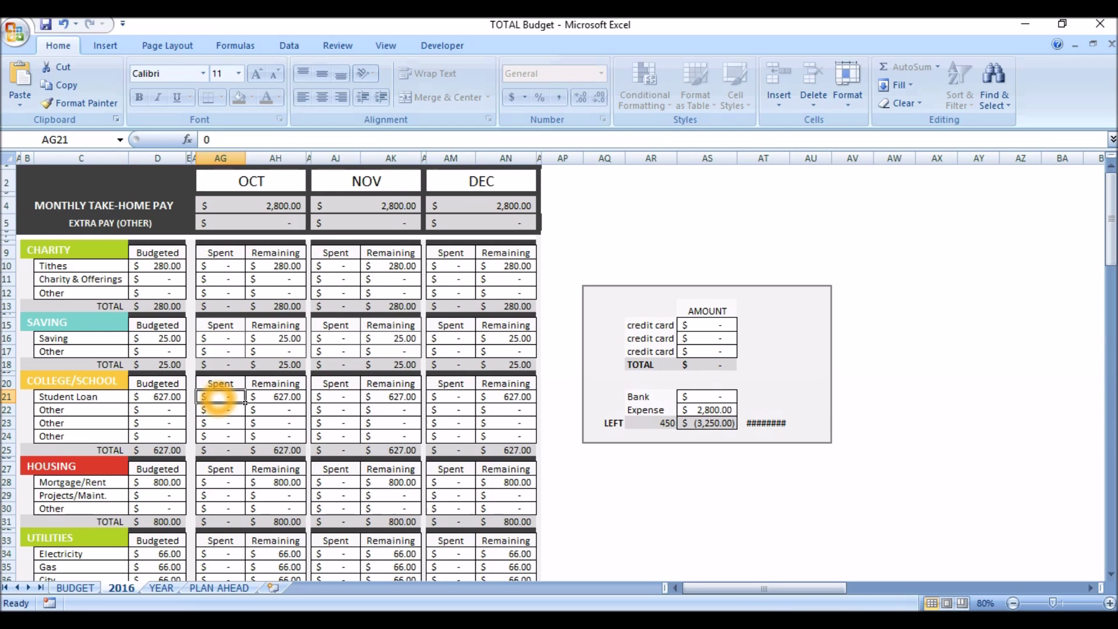
Record October's Student Loan spending as =200+427, giving 627.00
text(=)
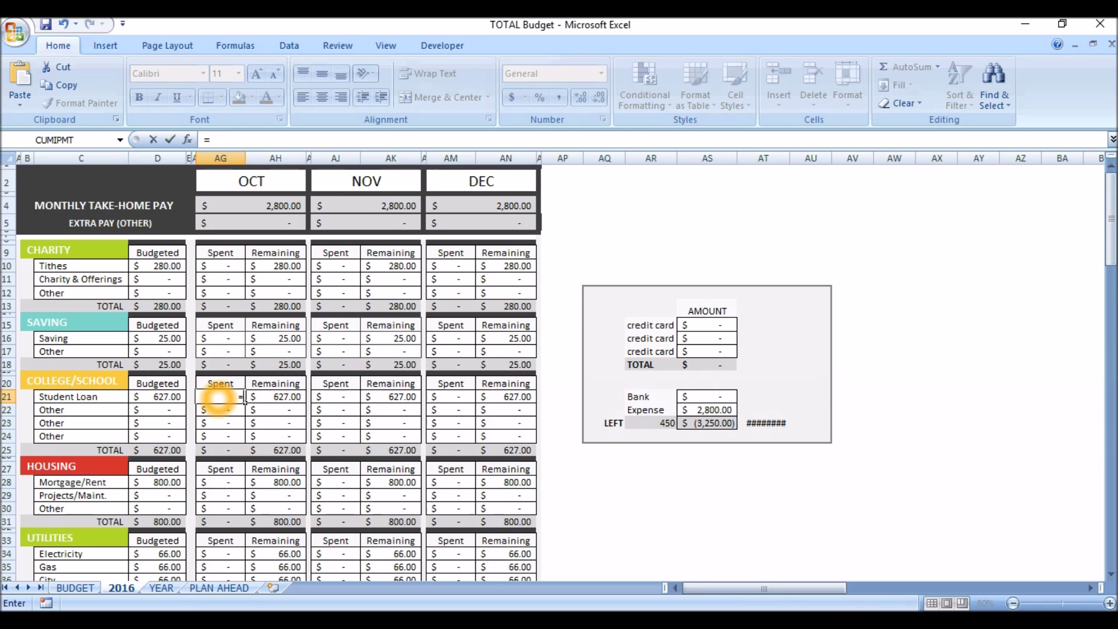
text(200)
key(Return)
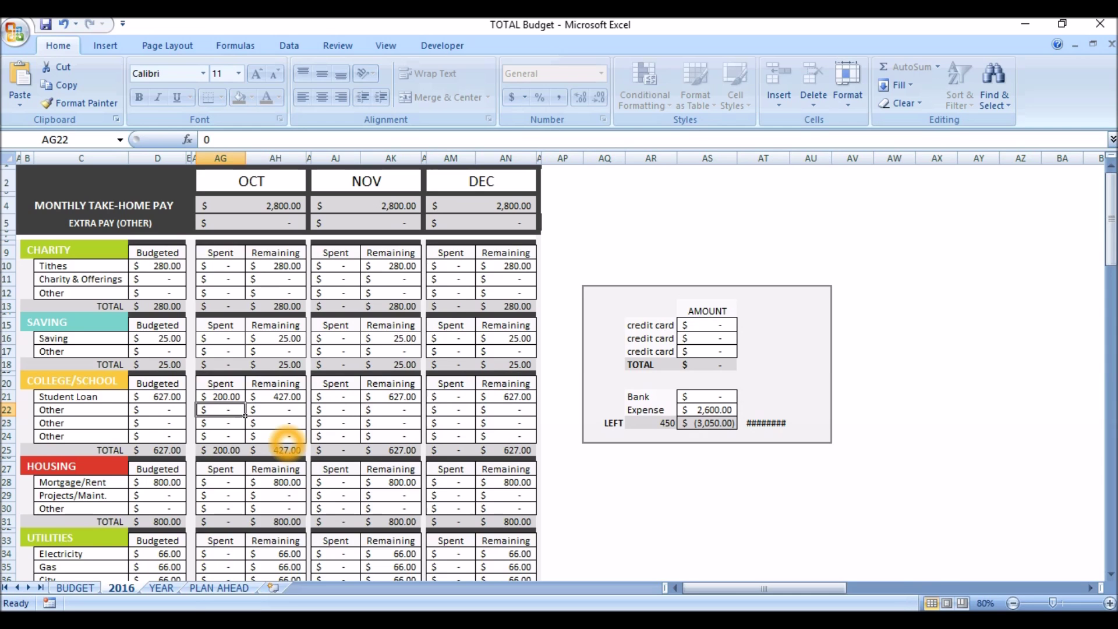
click(245, 401)
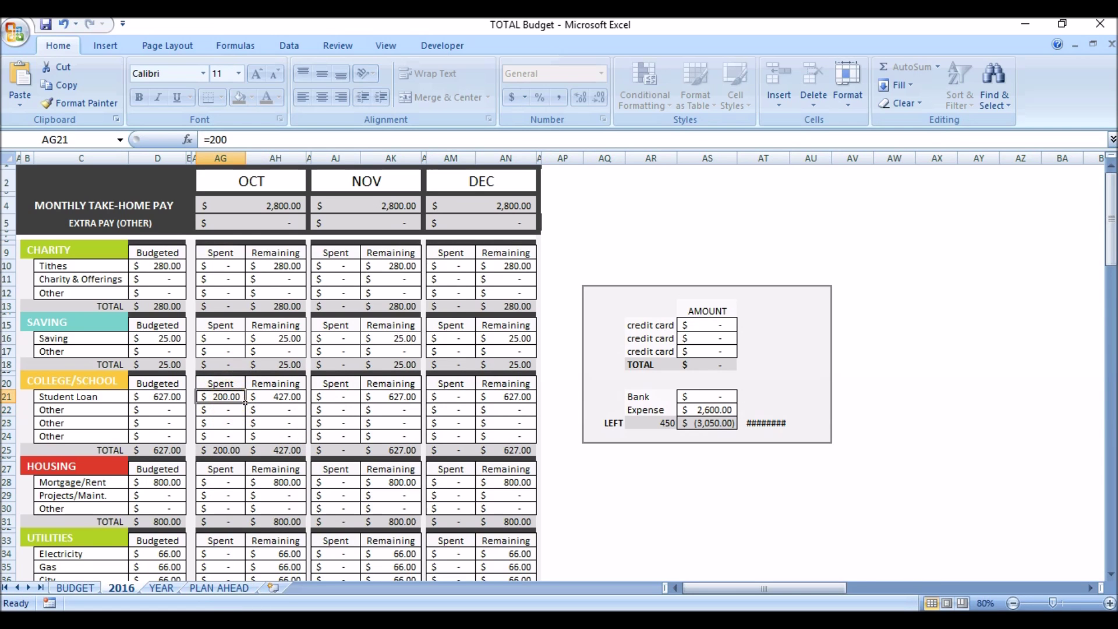
click(251, 140)
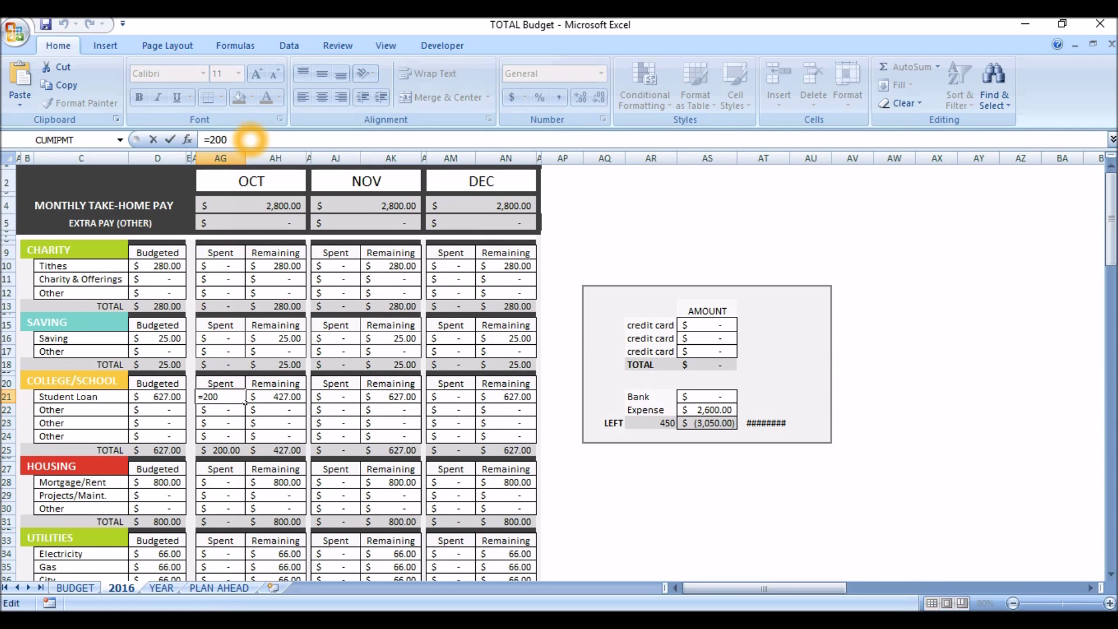
text(+427)
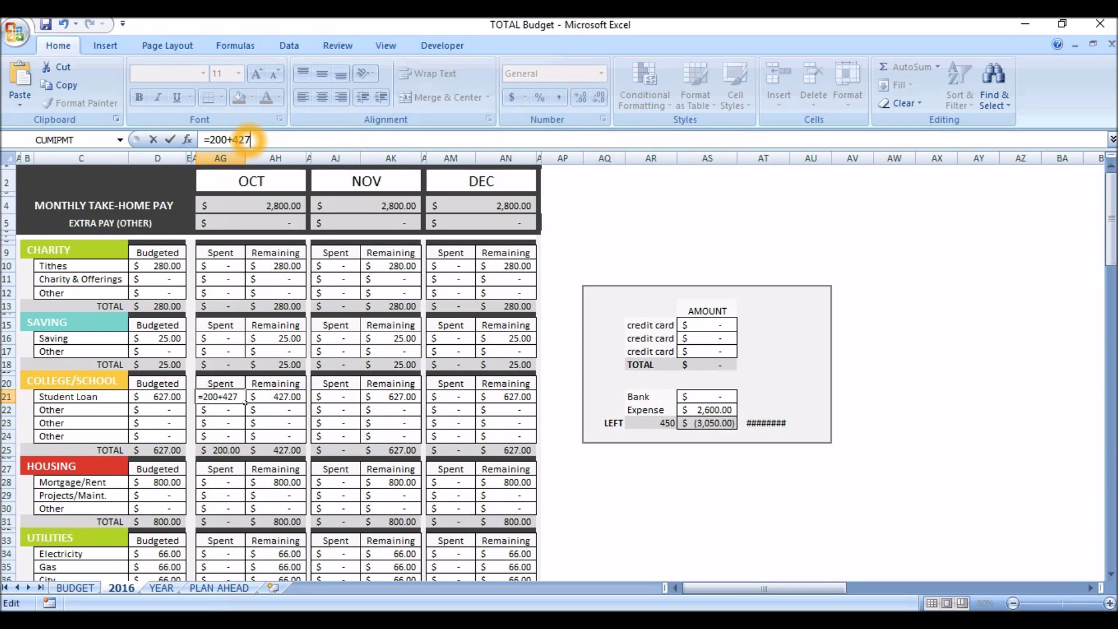
key(Return)
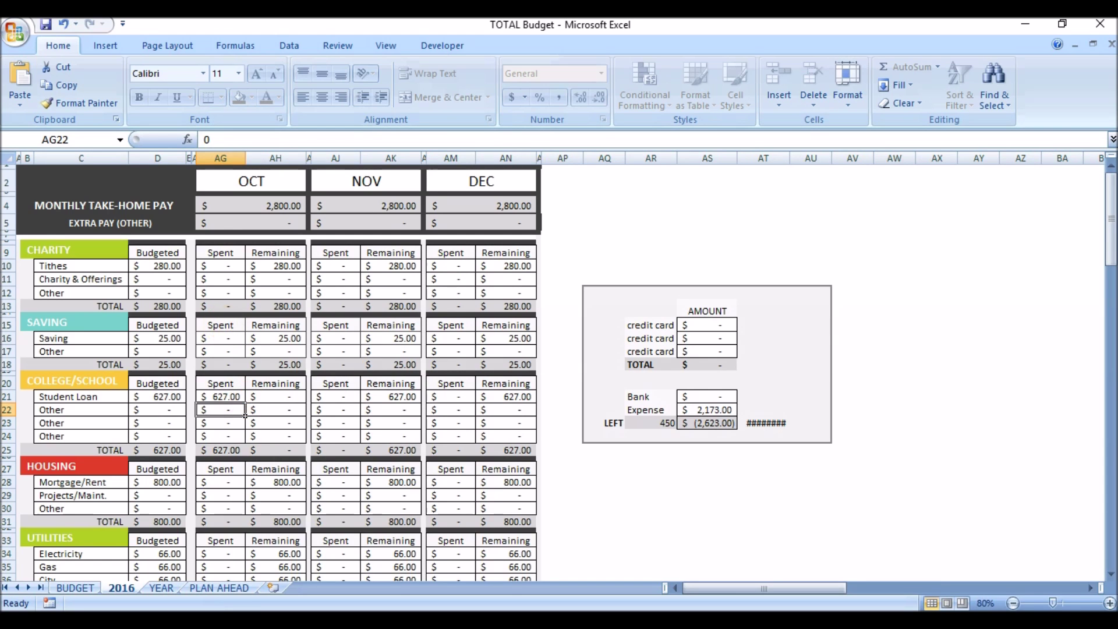
Record 25.00 spent on Saving for October
click(222, 339)
text(25)
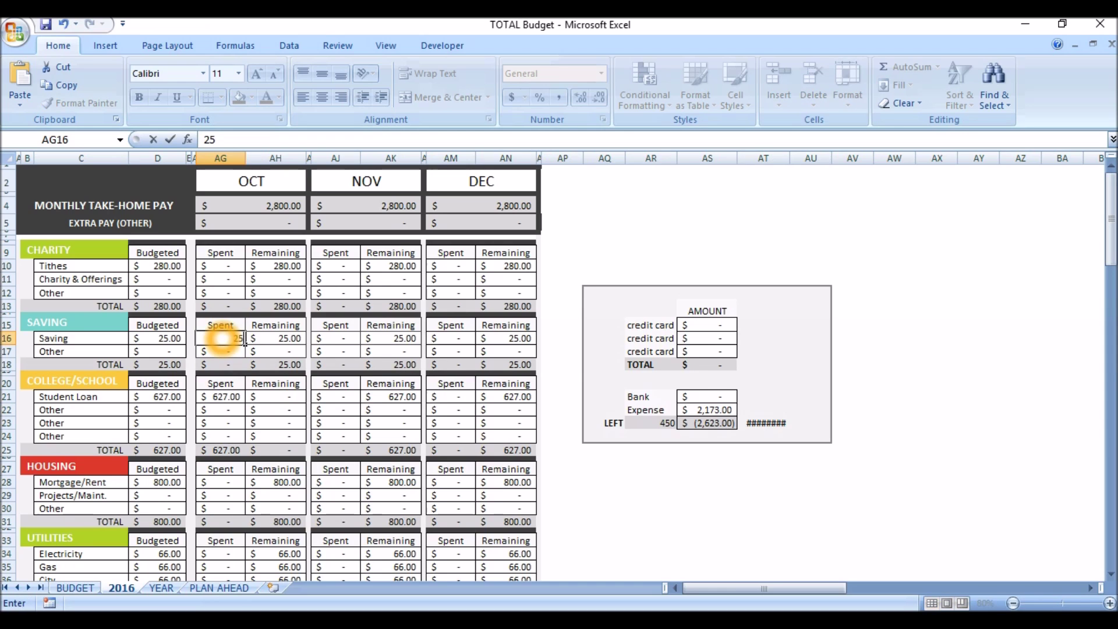
key(Return)
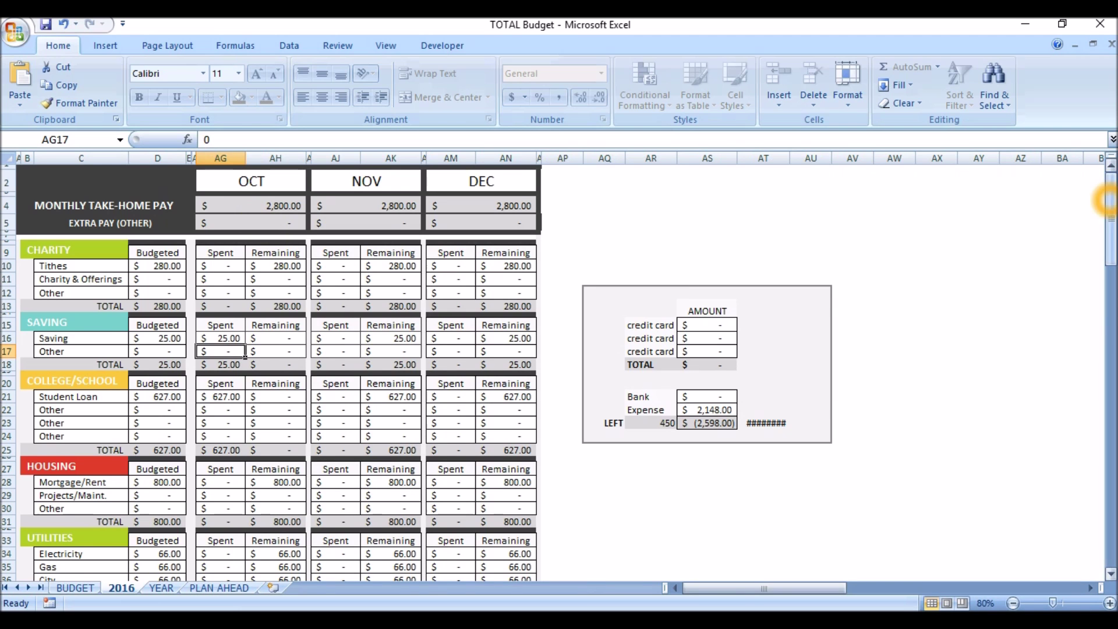
Widen column AT until the LEFT balance displays (2,598.00) rather than ########
drag(1110, 198, 1110, 434)
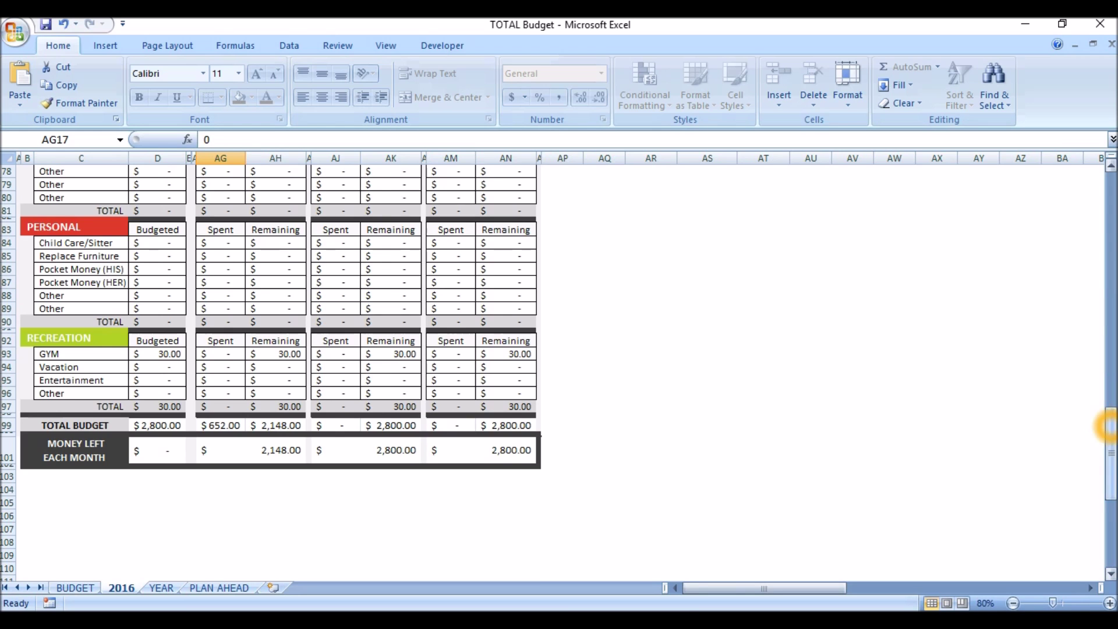
drag(1110, 427, 1110, 185)
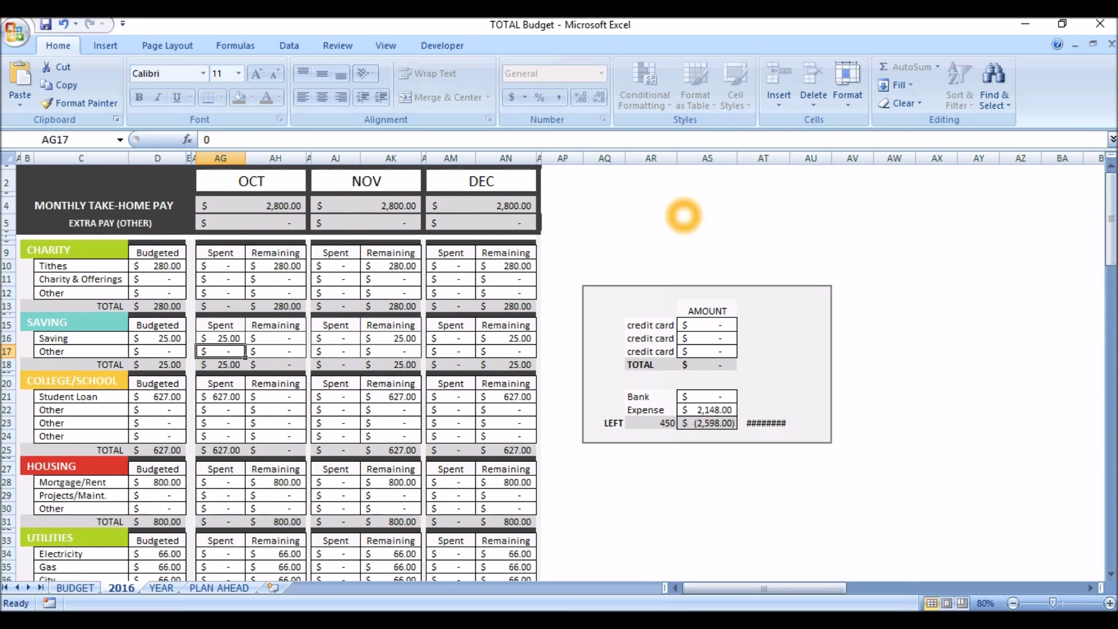
click(55, 339)
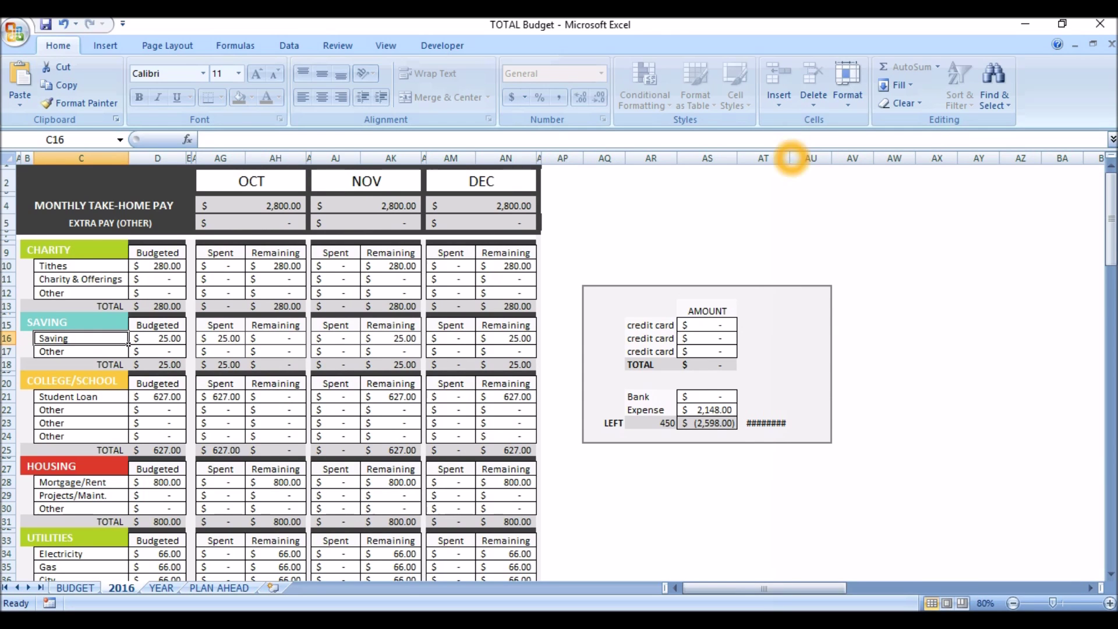
drag(791, 158, 795, 158)
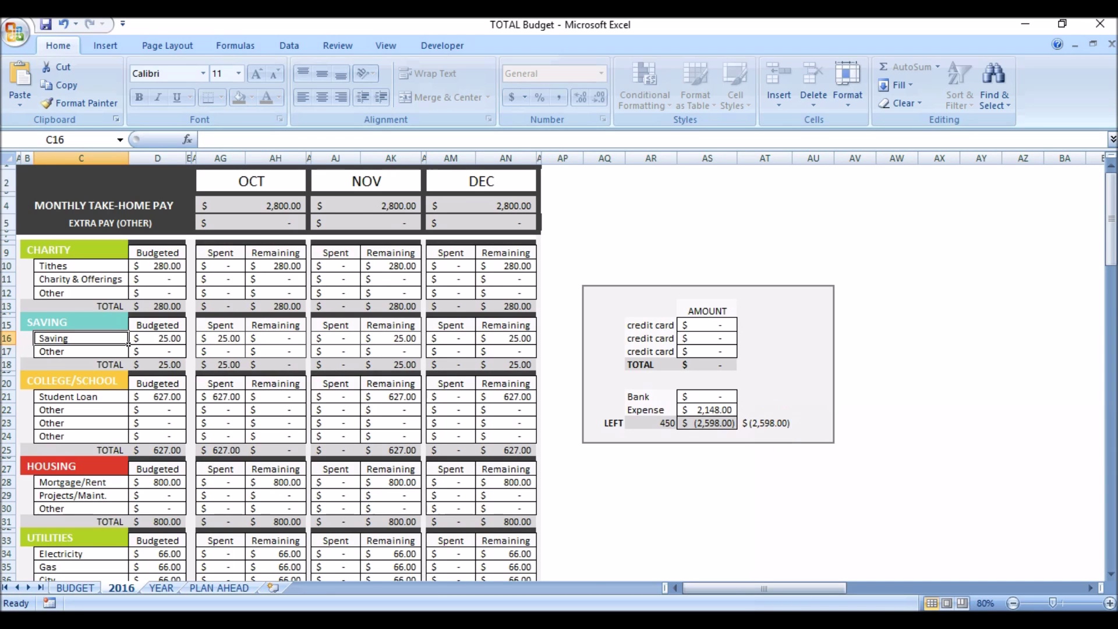
Rename the first credit card row label to visa in AR15
click(652, 325)
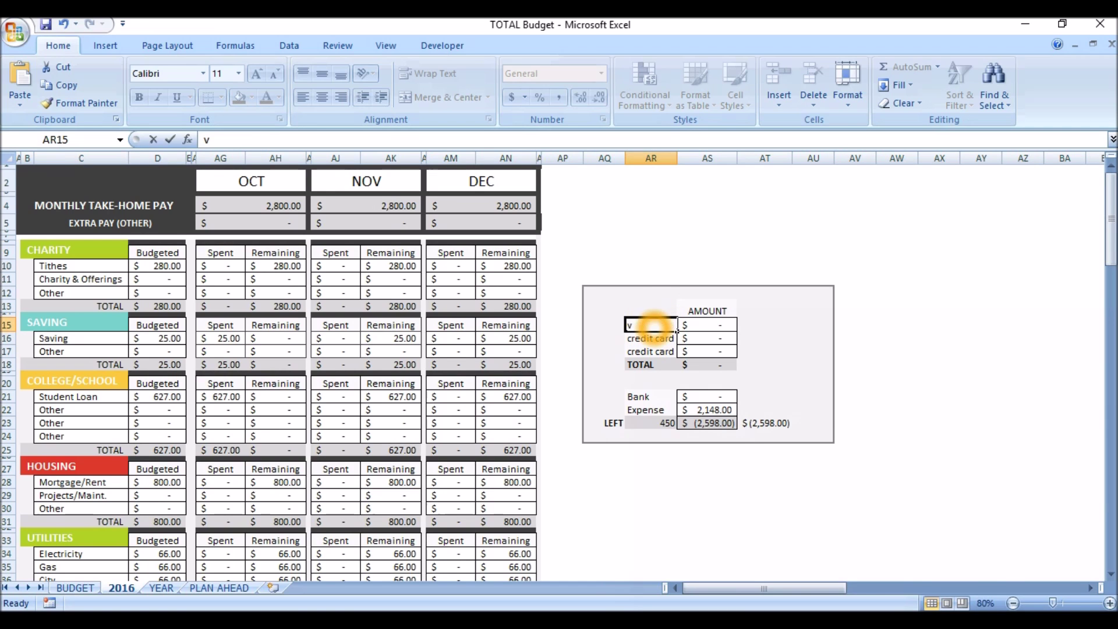
text(visa)
click(709, 325)
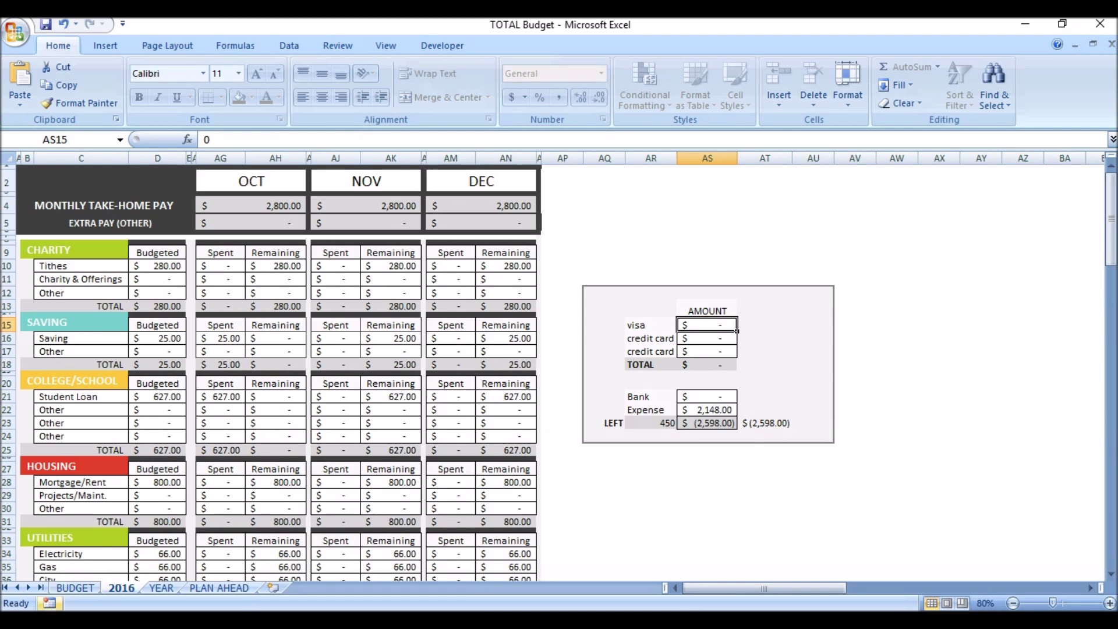
Record 66 for October Electricity spent and set visa's amount to =66
click(228, 557)
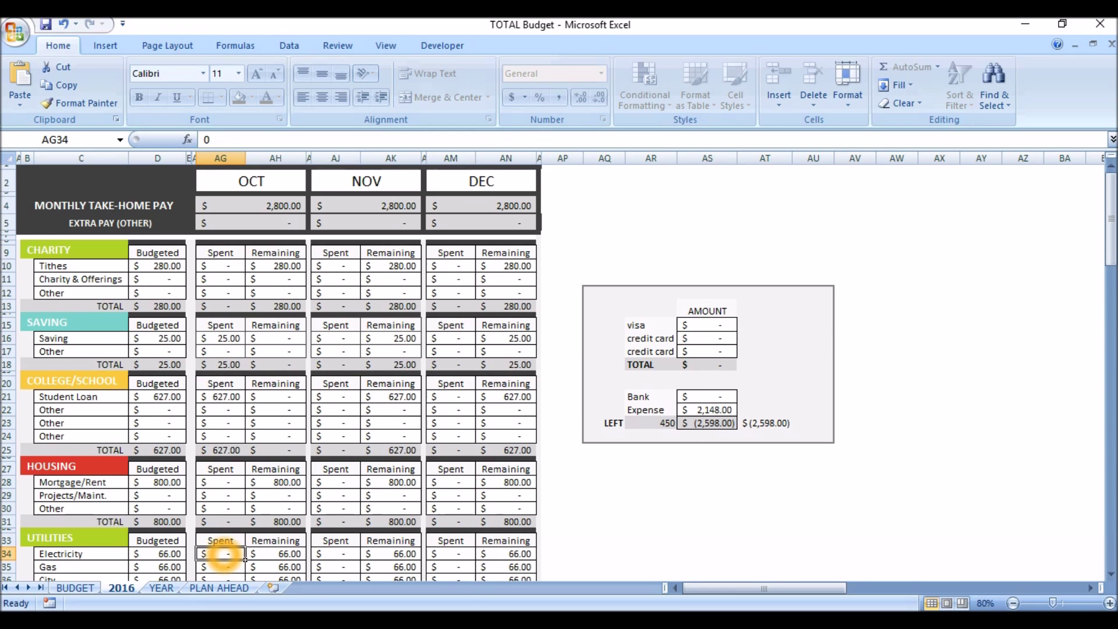
text(66)
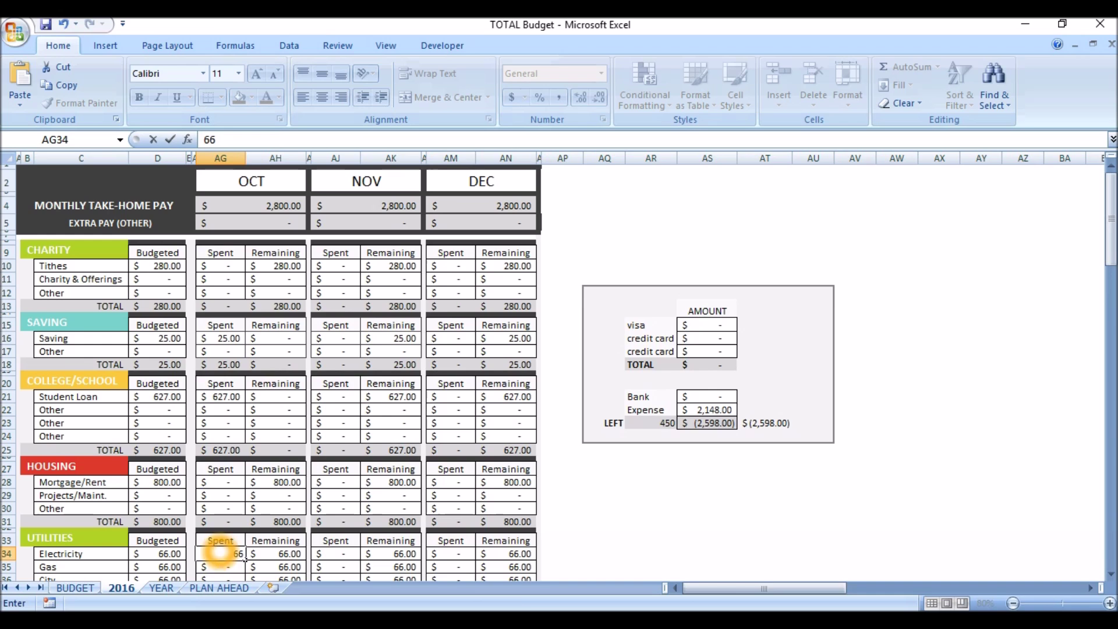
key(Return)
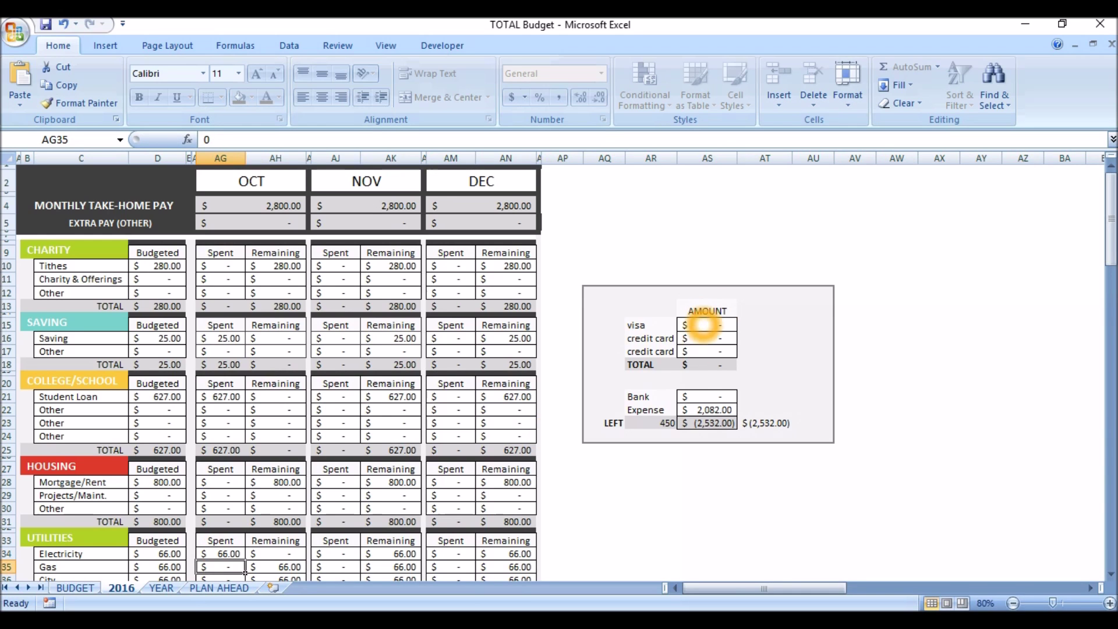
click(704, 324)
text(=)
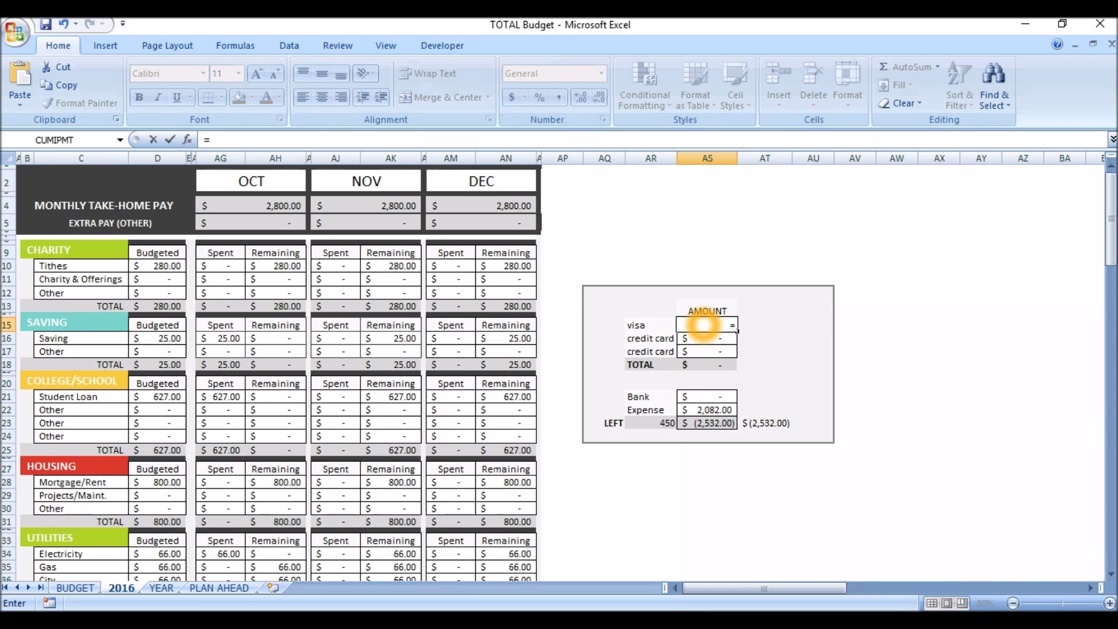
text(66)
key(Return)
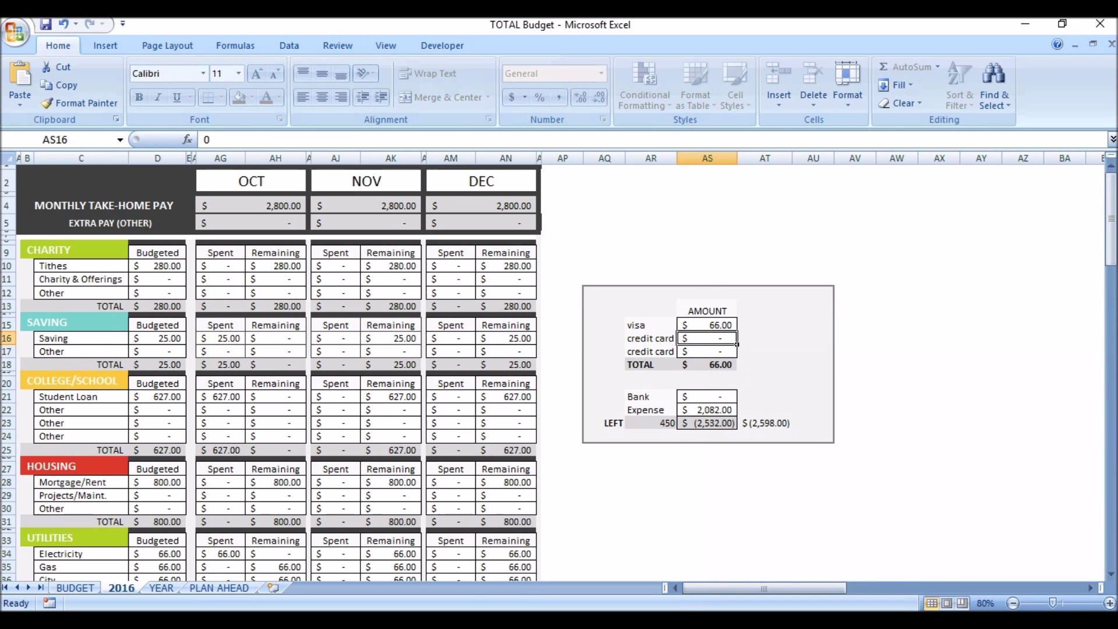
Set the Bank amount to 3,500 and link Expense to October's remaining budget (=AH99)
click(698, 397)
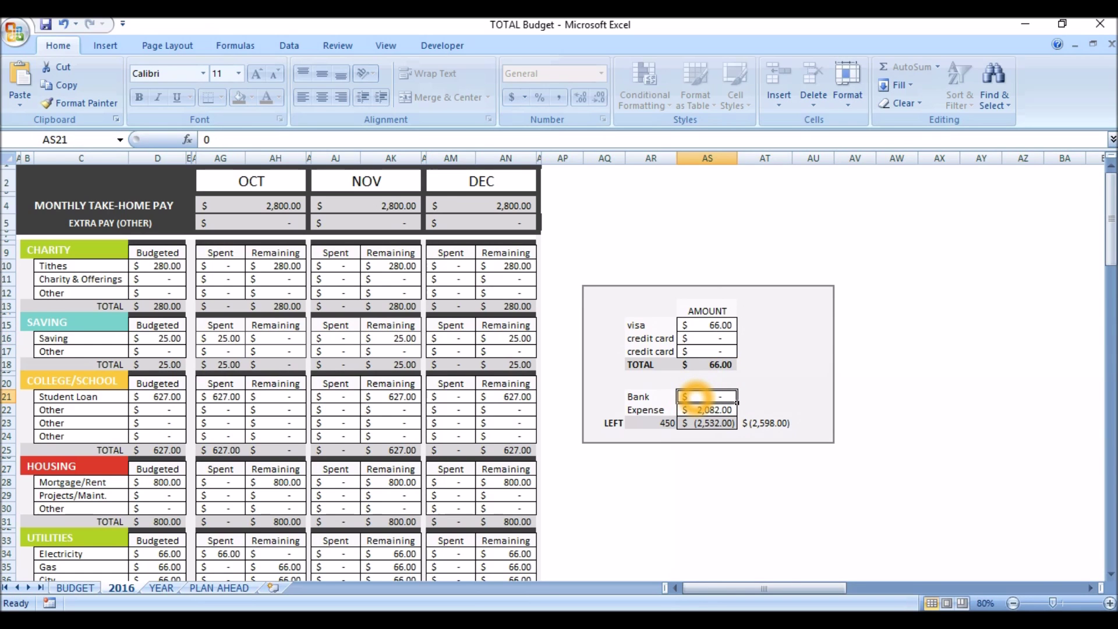
text(3)
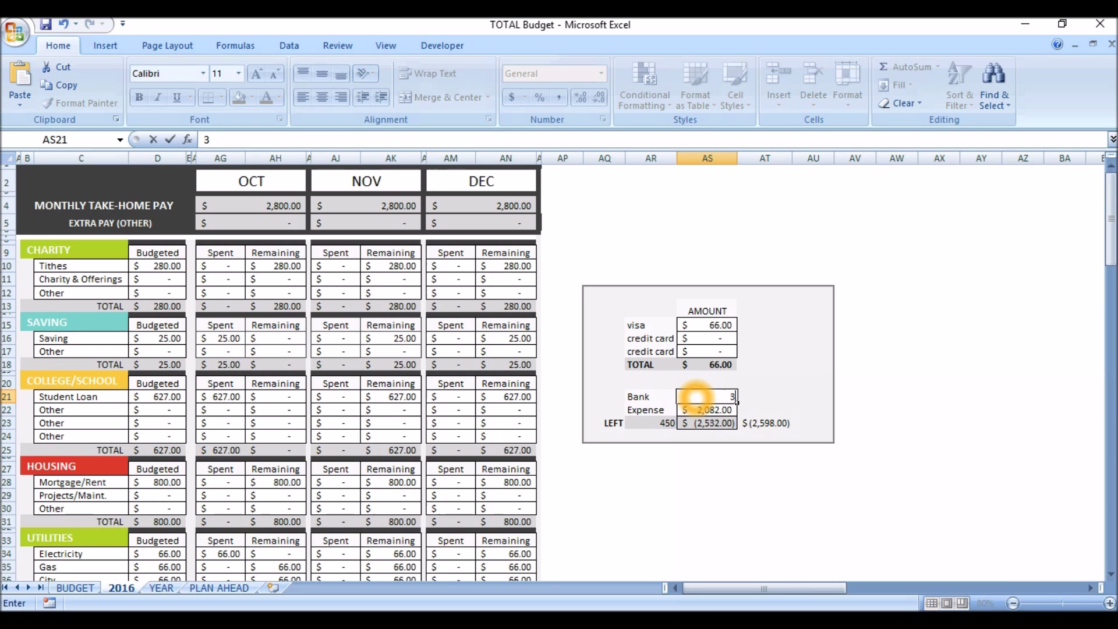
text(,500)
key(Return)
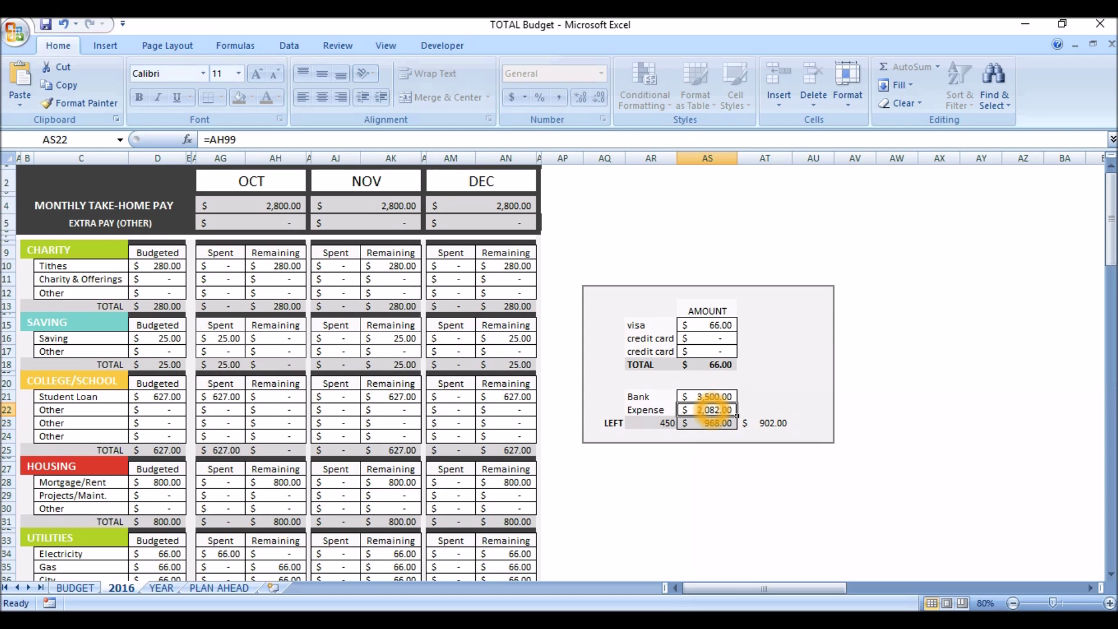
text(=)
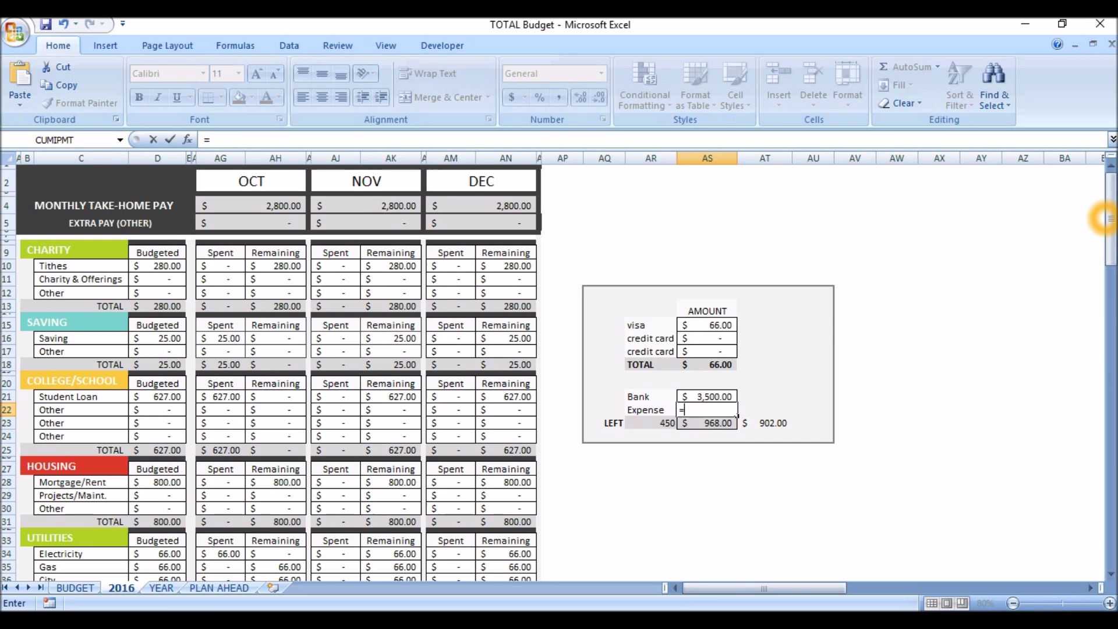
drag(1111, 201, 1111, 450)
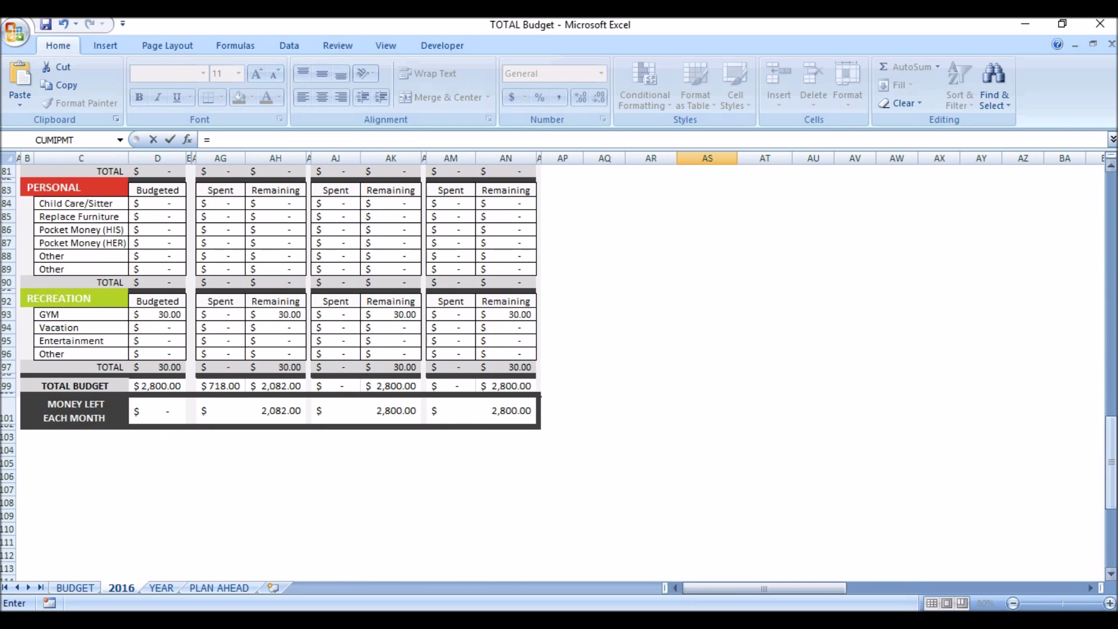
click(278, 386)
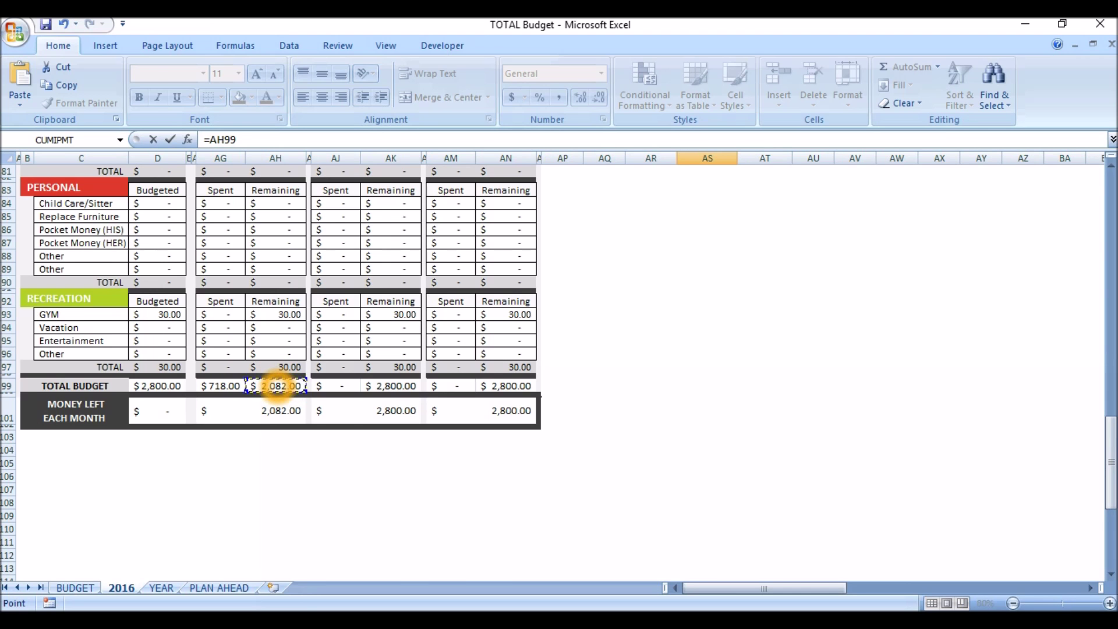
key(Return)
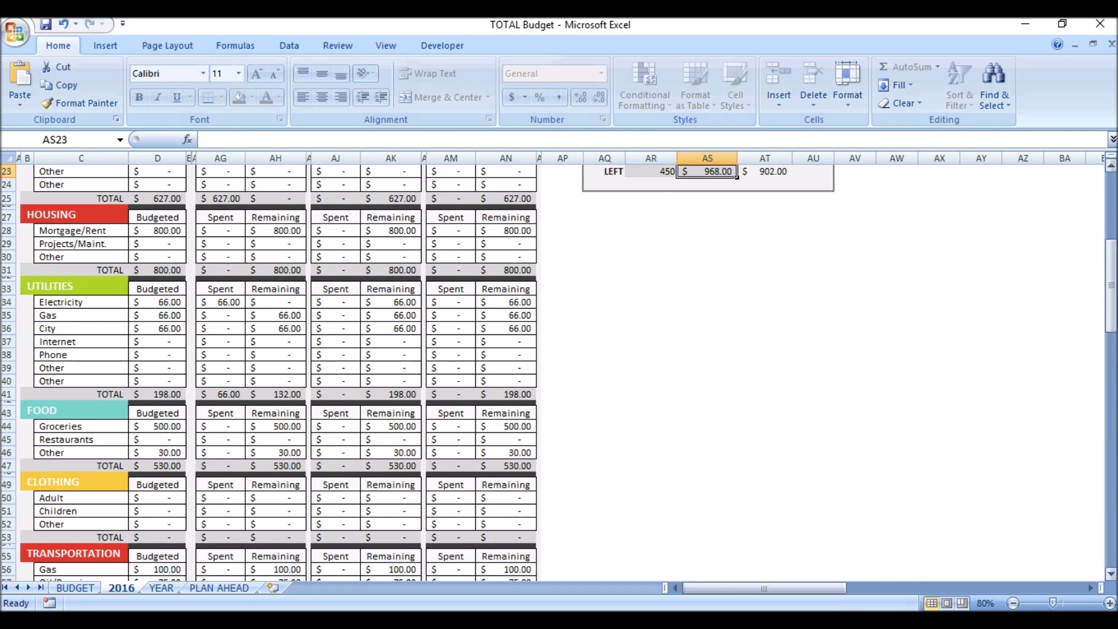
Check the LEFT figures (450, 968.00, 902.00), then go to the PLAN AHEAD sheet
drag(1111, 304, 1109, 252)
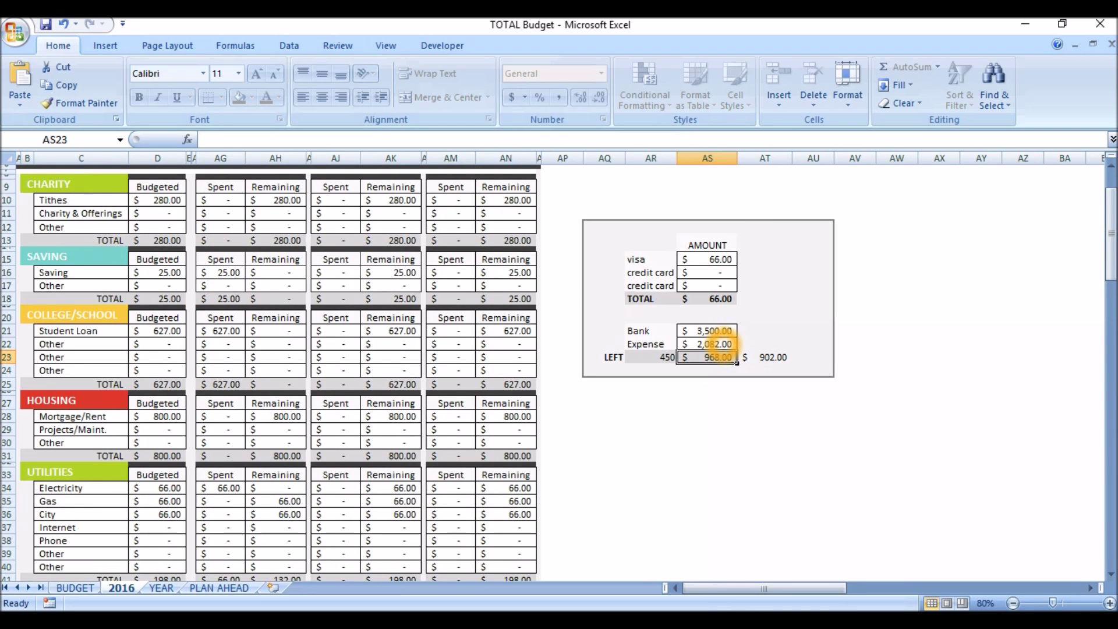
click(655, 358)
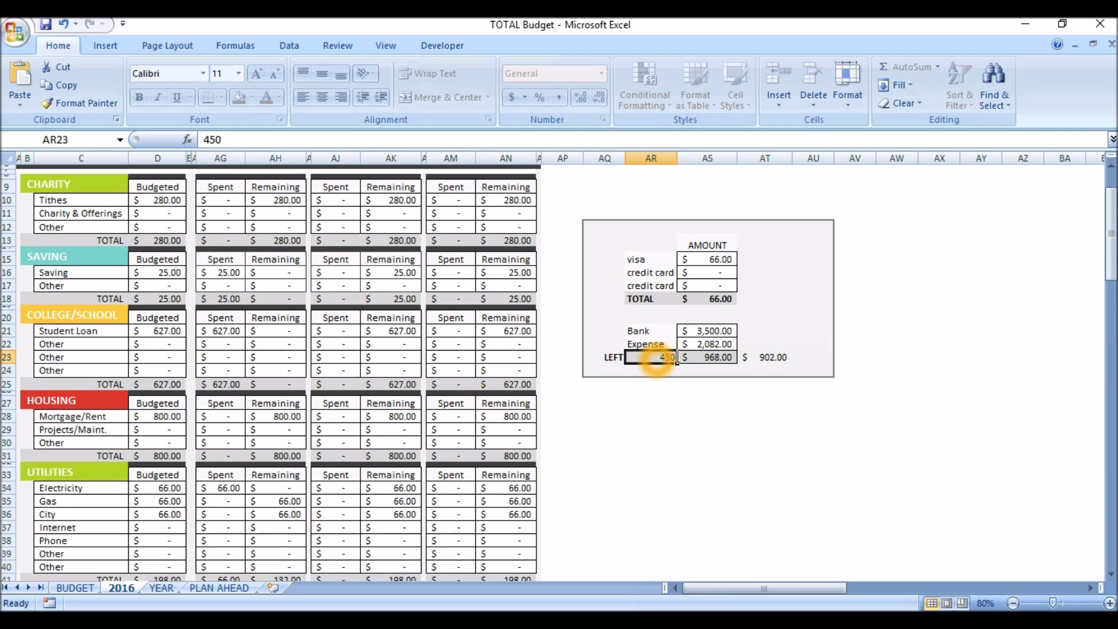
click(722, 358)
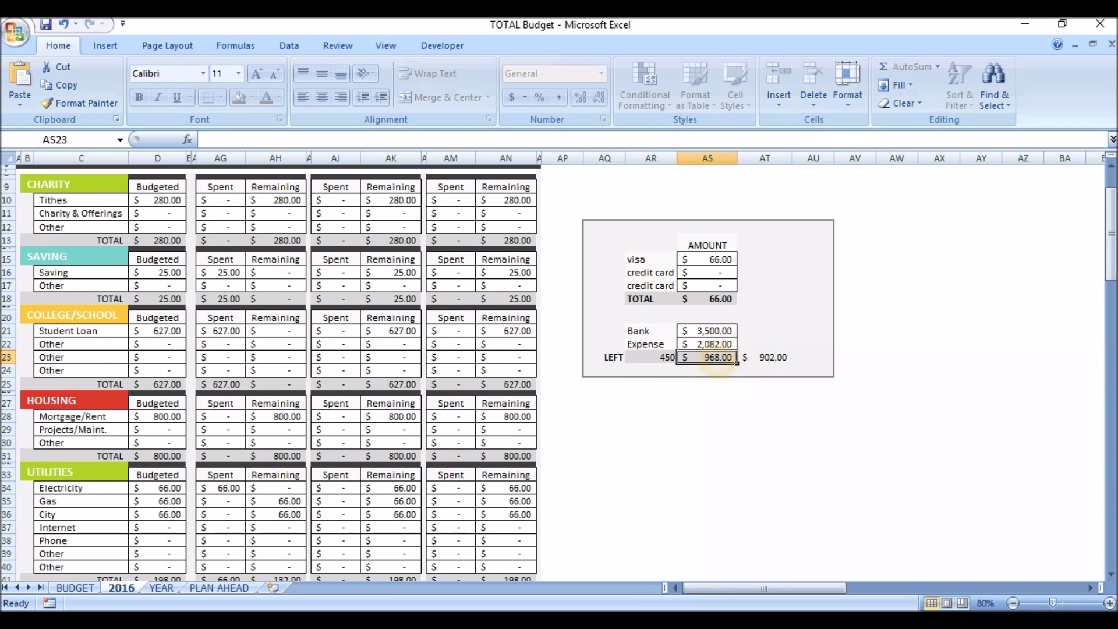
click(718, 361)
click(765, 359)
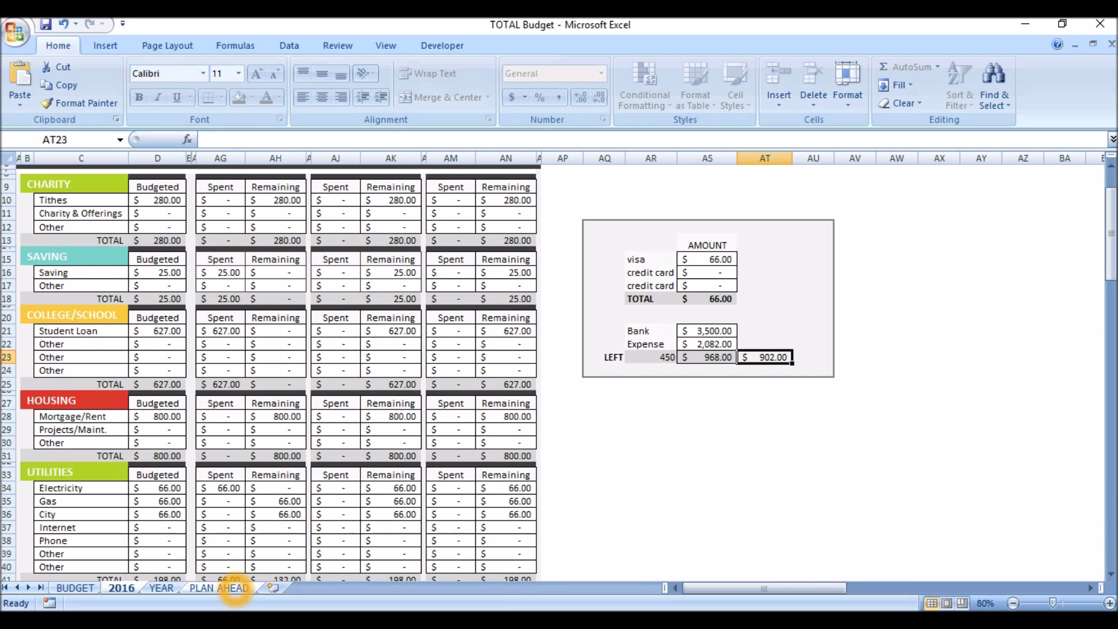
click(235, 588)
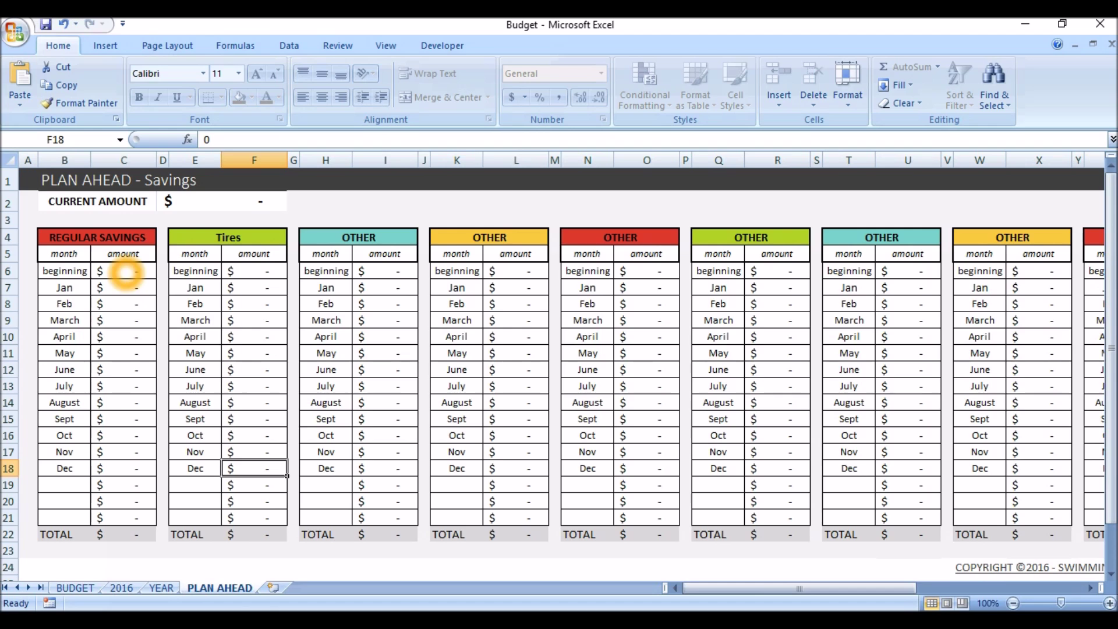
click(126, 272)
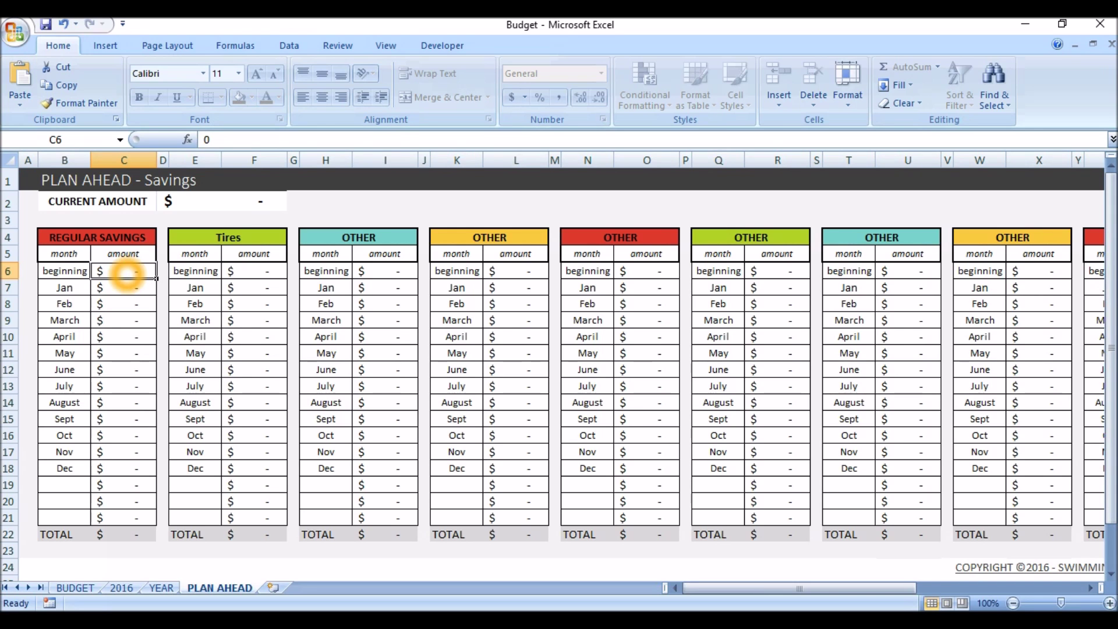
text(200)
key(Return)
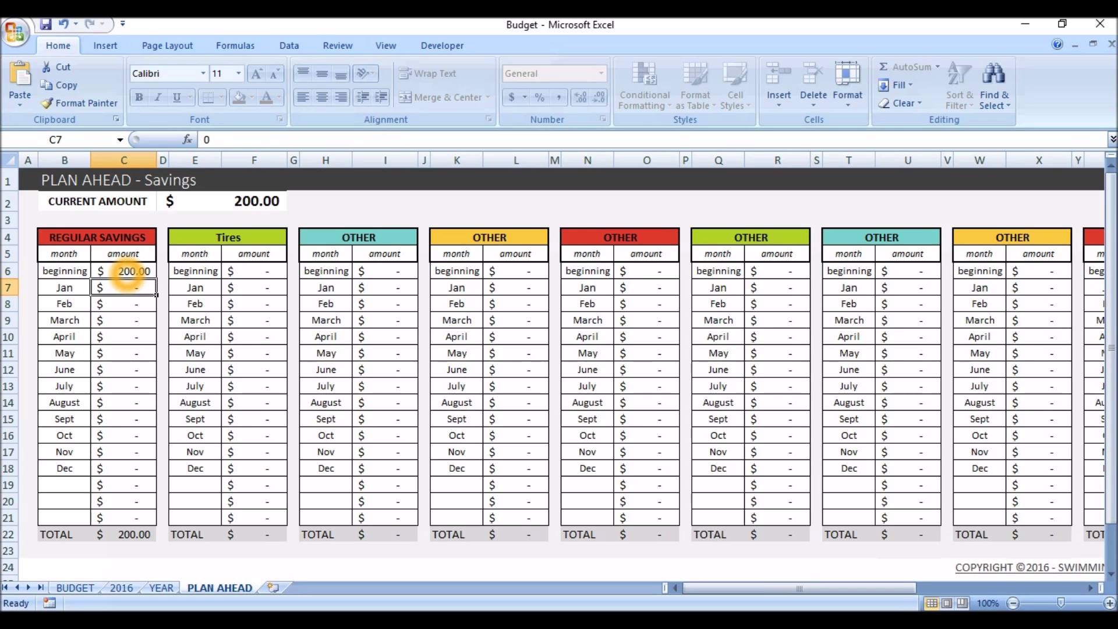
click(132, 273)
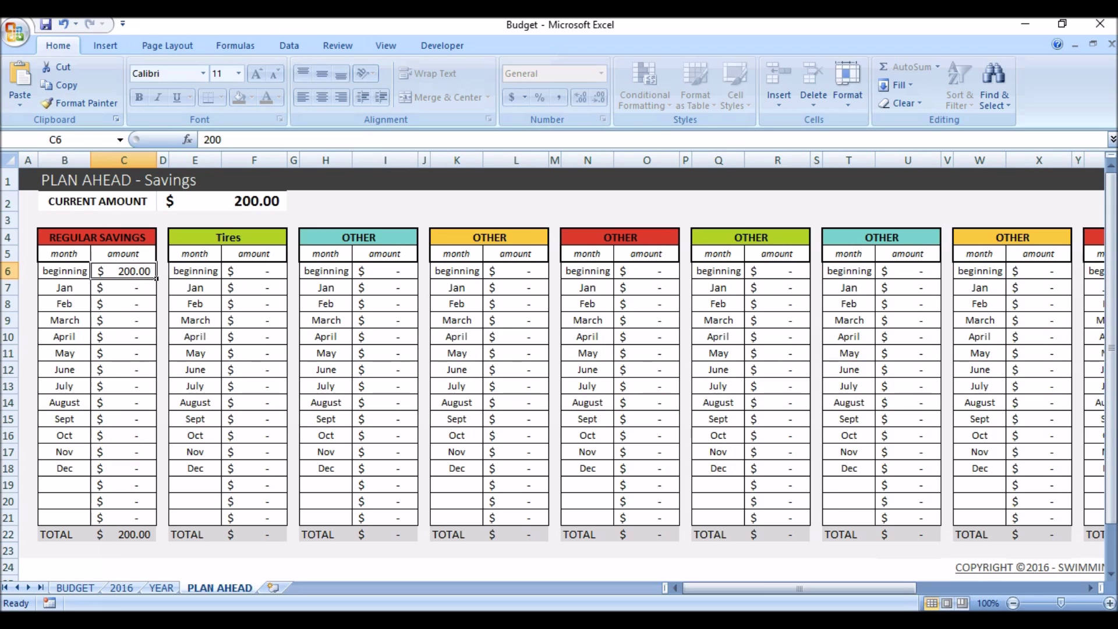
click(130, 430)
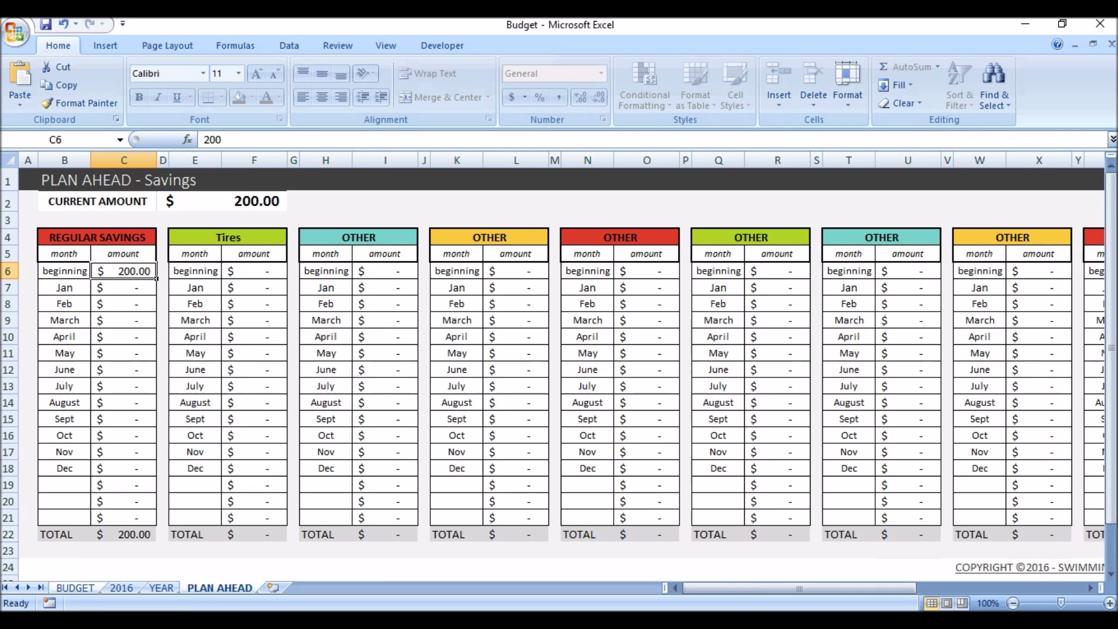
click(76, 587)
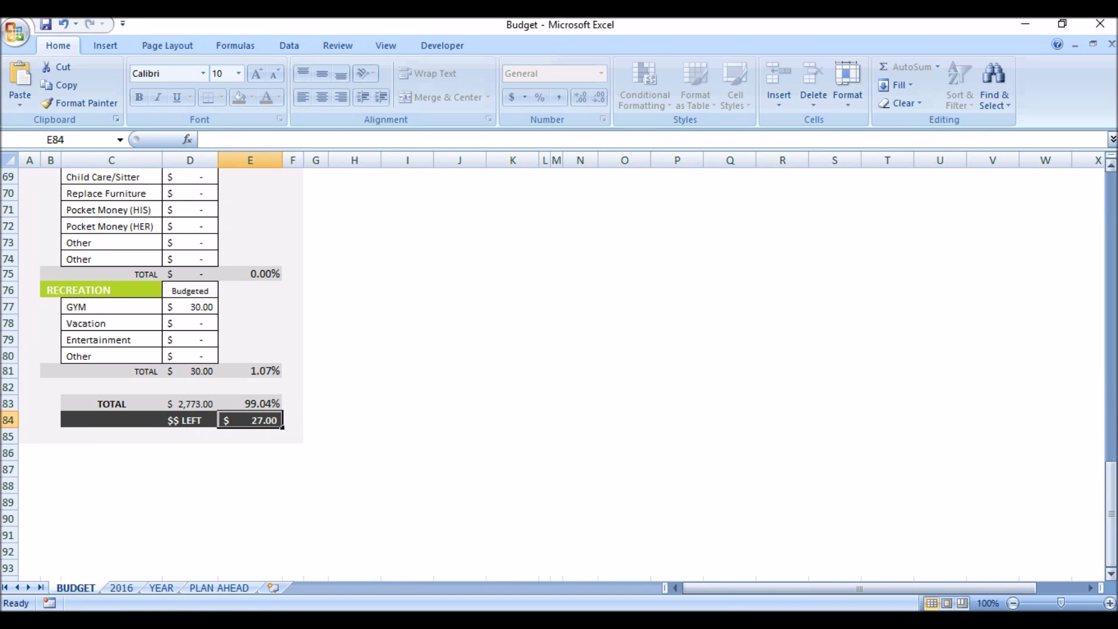
Check the $75.00 Oil/Repairs amount budgeted under Transportation in D46
drag(1110, 507, 1109, 399)
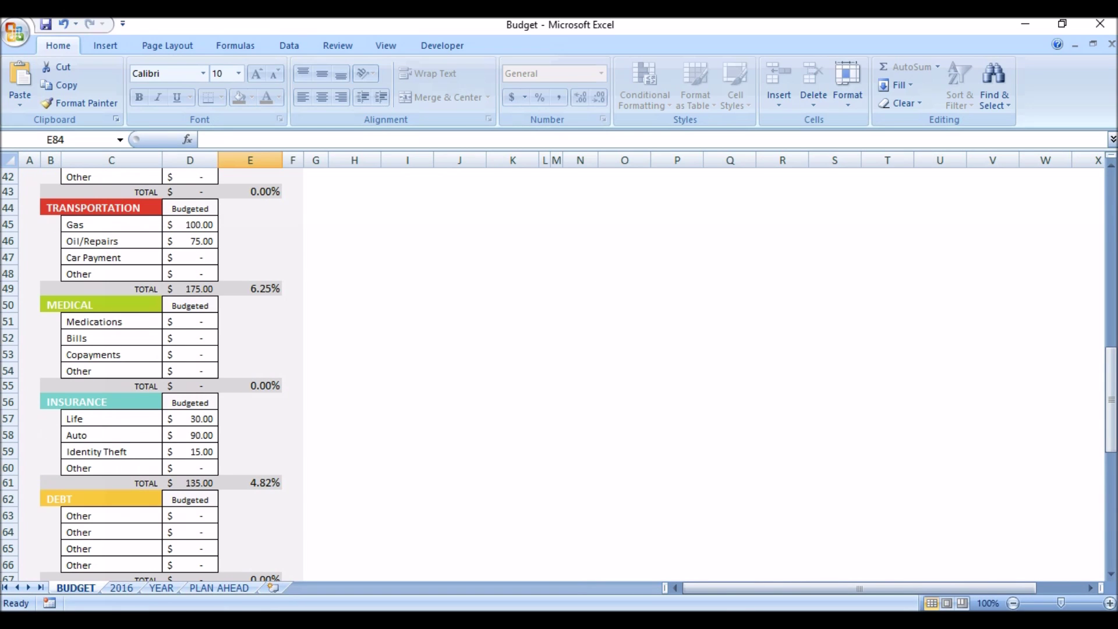
click(196, 242)
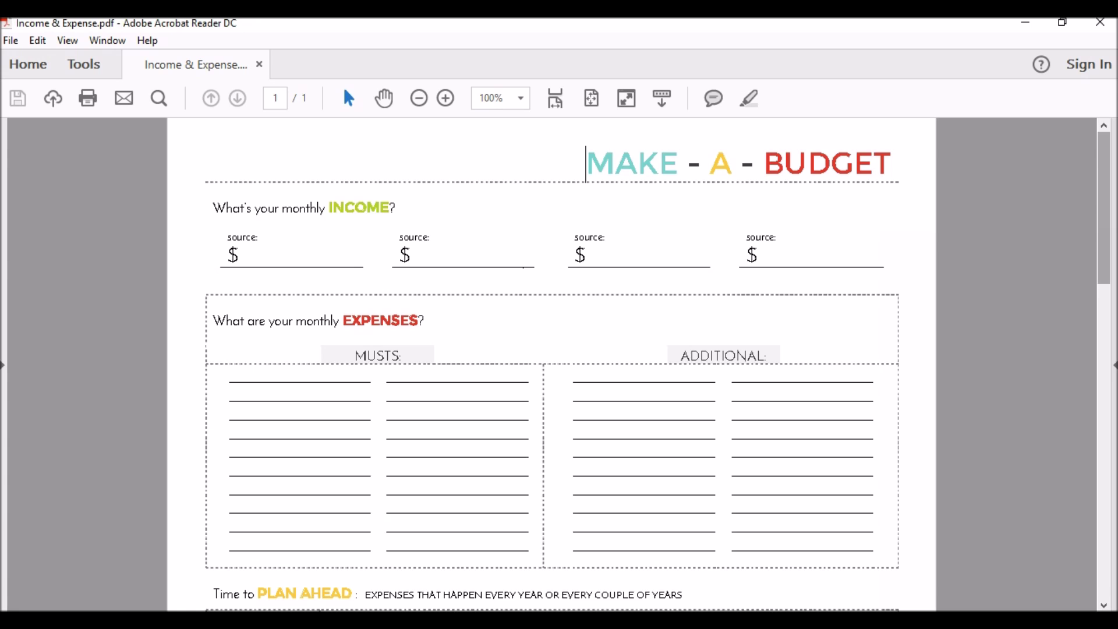
drag(1098, 149, 1106, 387)
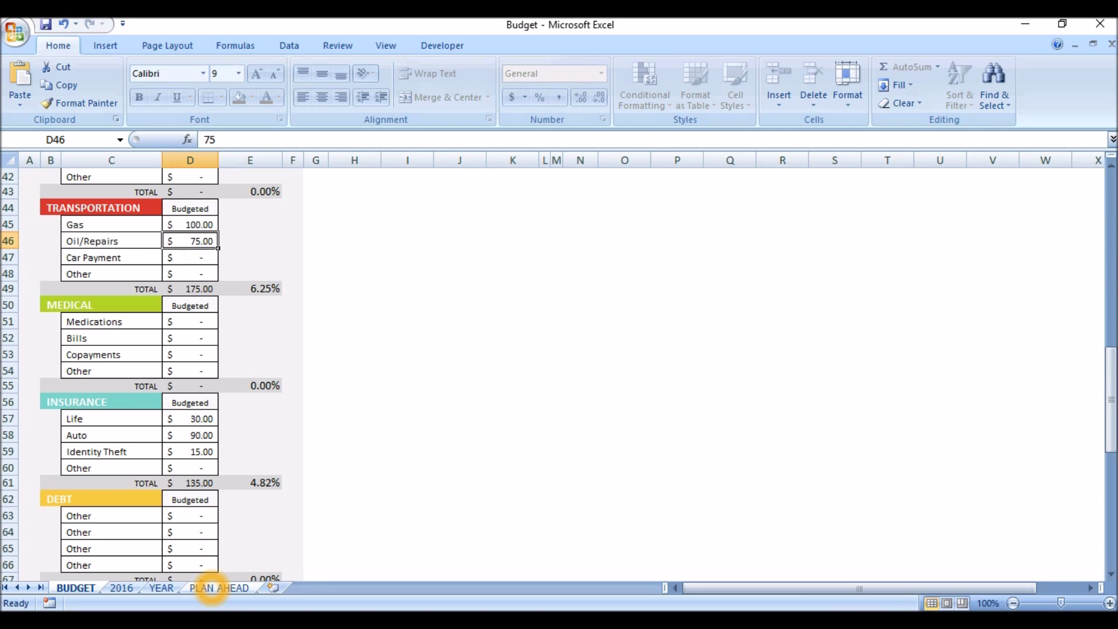
Return to the PLAN AHEAD savings sheet in the Excel workbook
click(219, 588)
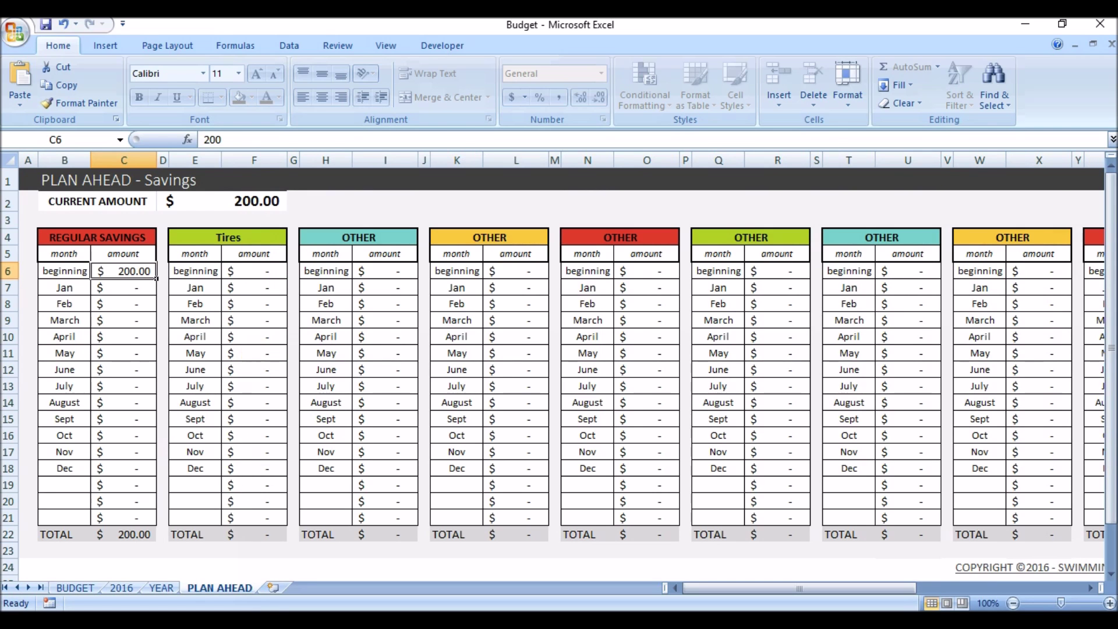
Enter 40 as October's Tires amount and check the CURRENT AMOUNT total
click(249, 437)
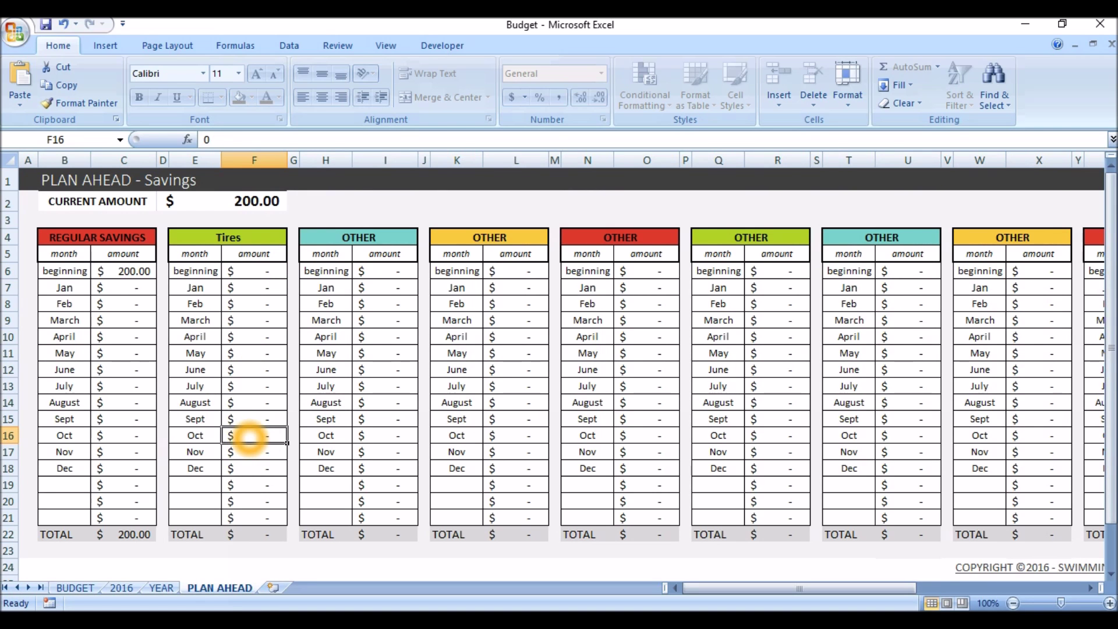
text(40)
key(Return)
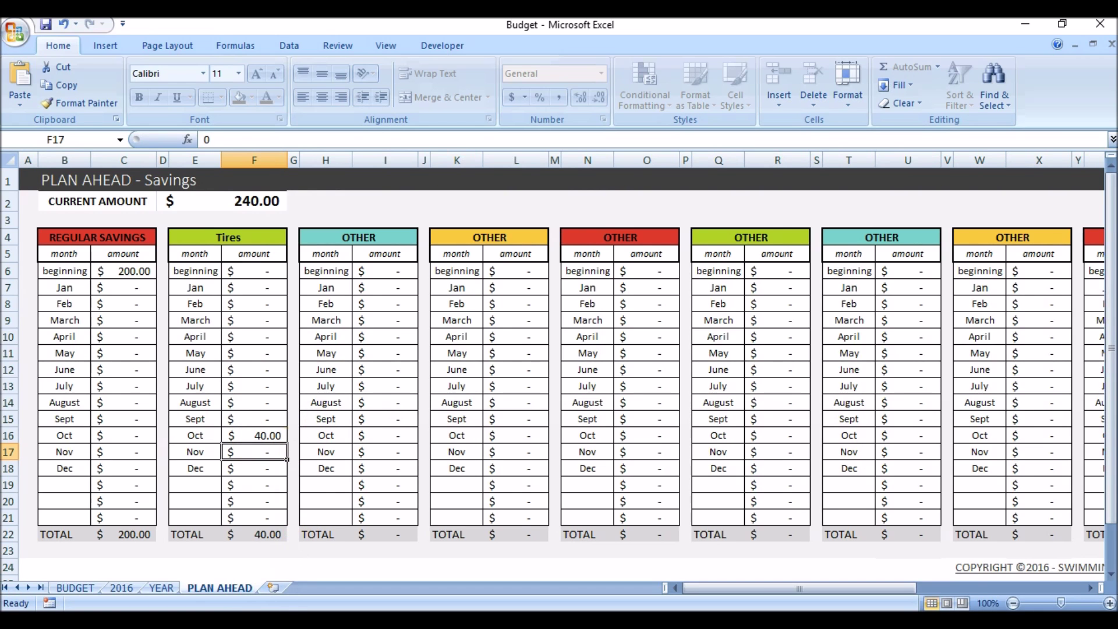
click(255, 201)
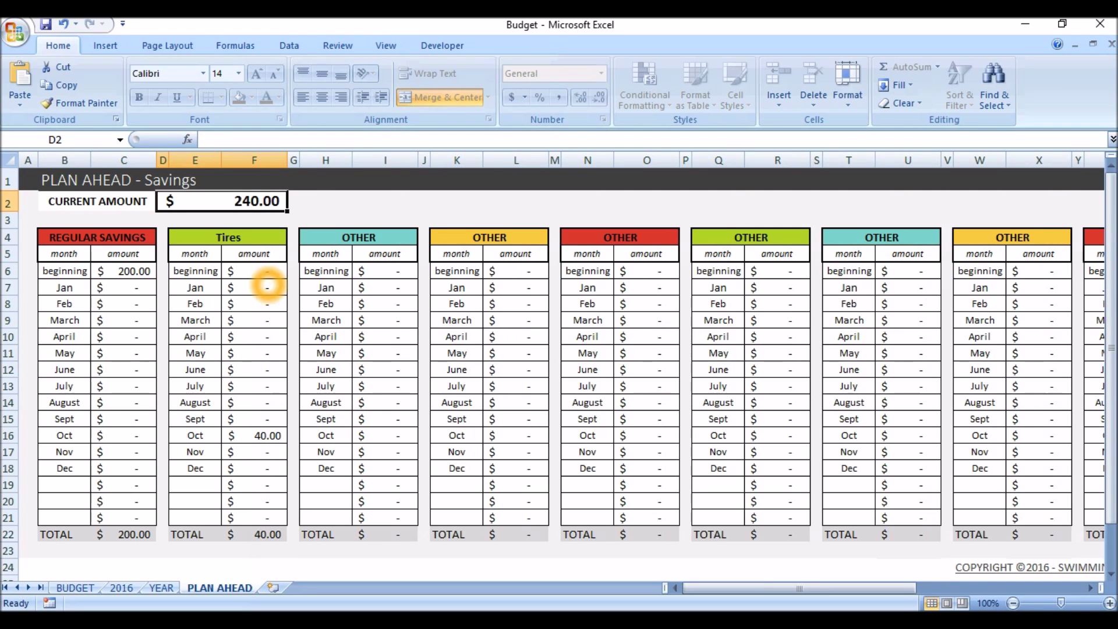
Enter 40 in the Tires cells for January, February and March
click(267, 288)
text(40)
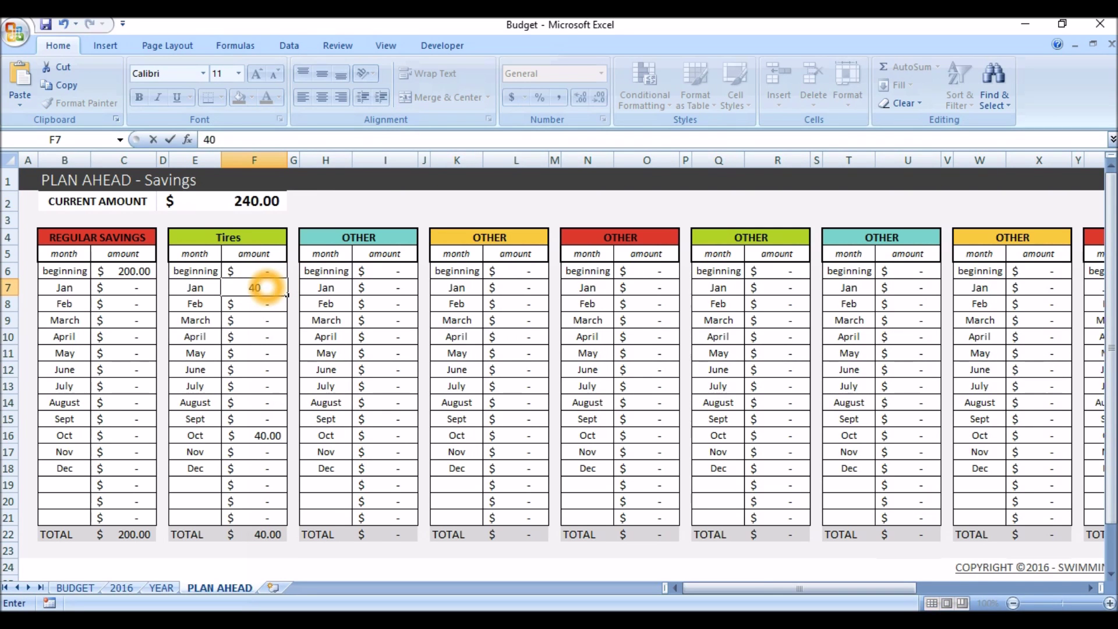
key(Return)
text(40)
key(Left)
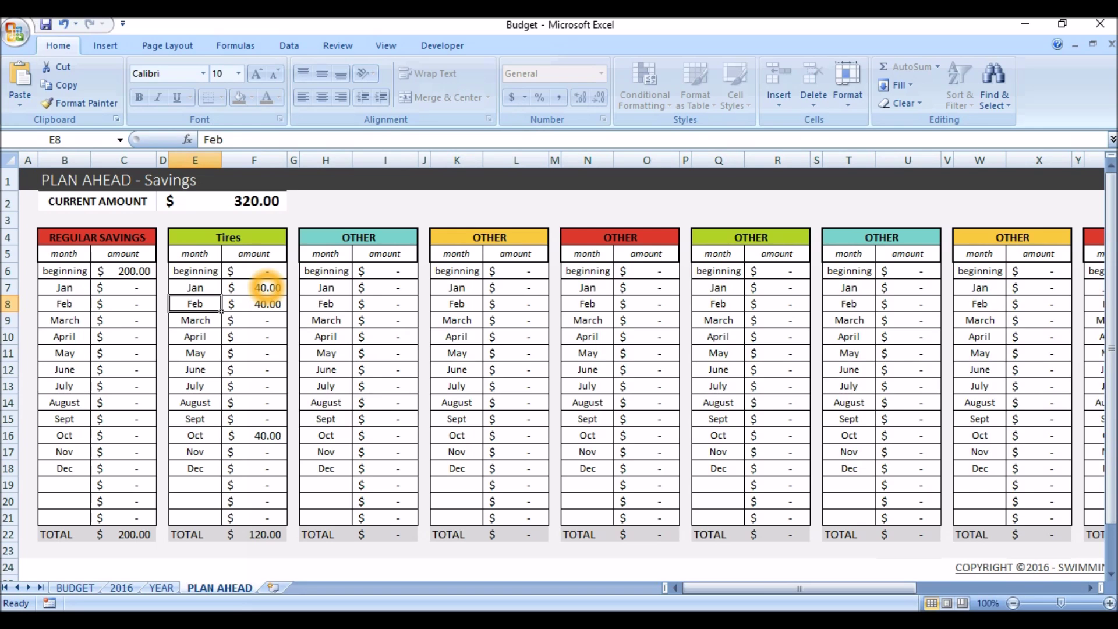
key(Down)
key(Right)
text(04)
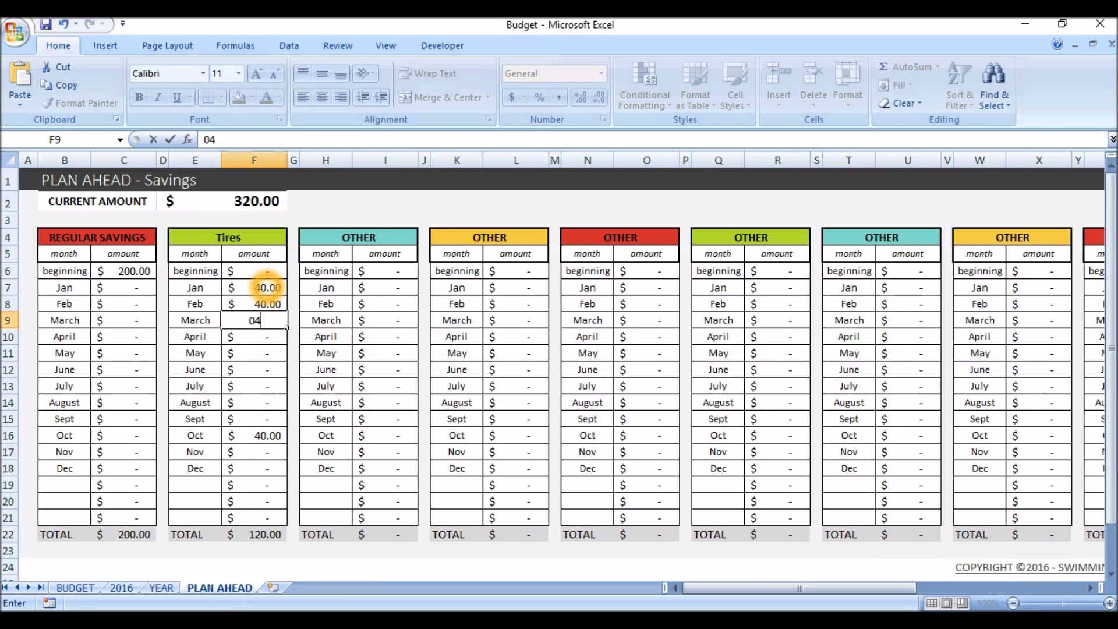
key(BackSpace)
key(BackSpace)
text(40)
key(Down)
key(Down)
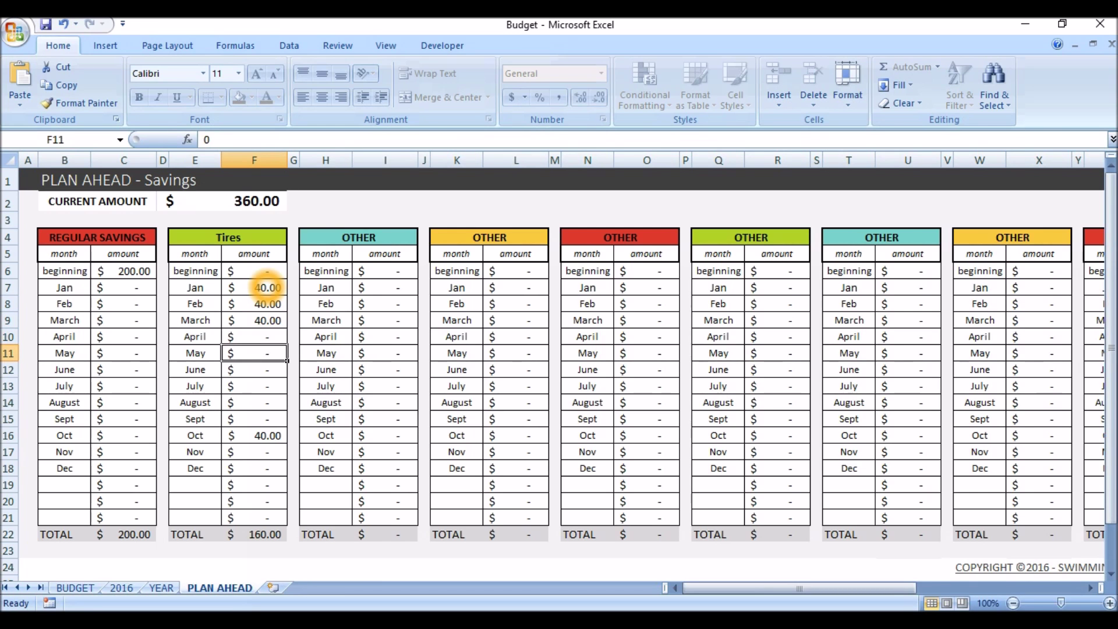
Enter 40 in the Tires cells for April through September
key(Up)
text(40)
key(Return)
text(40)
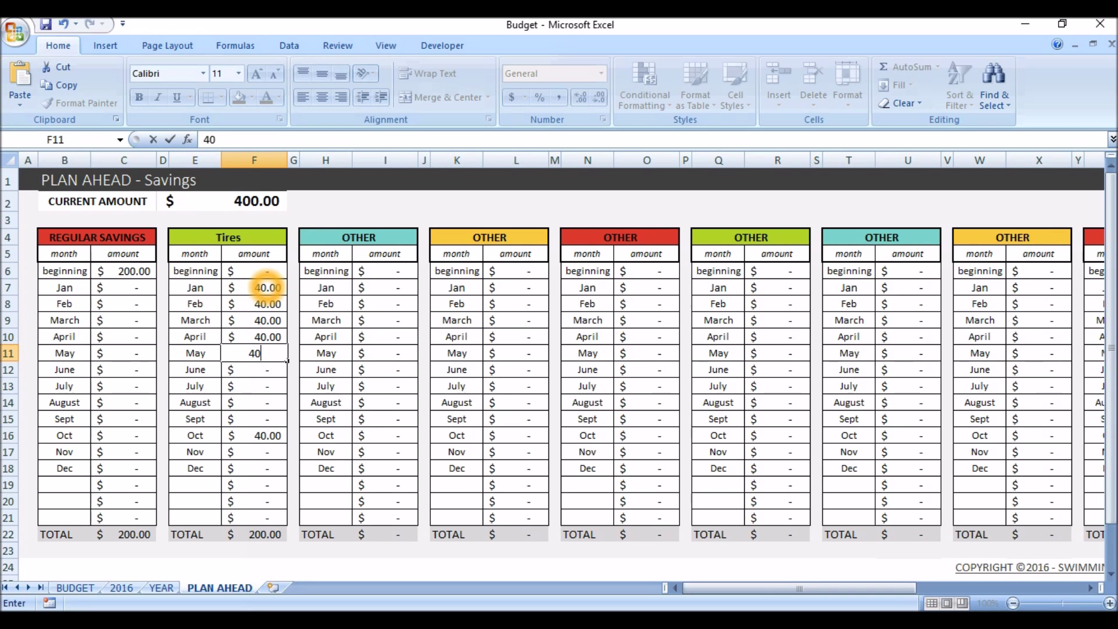
key(Return)
text(40)
key(Return)
text(4)
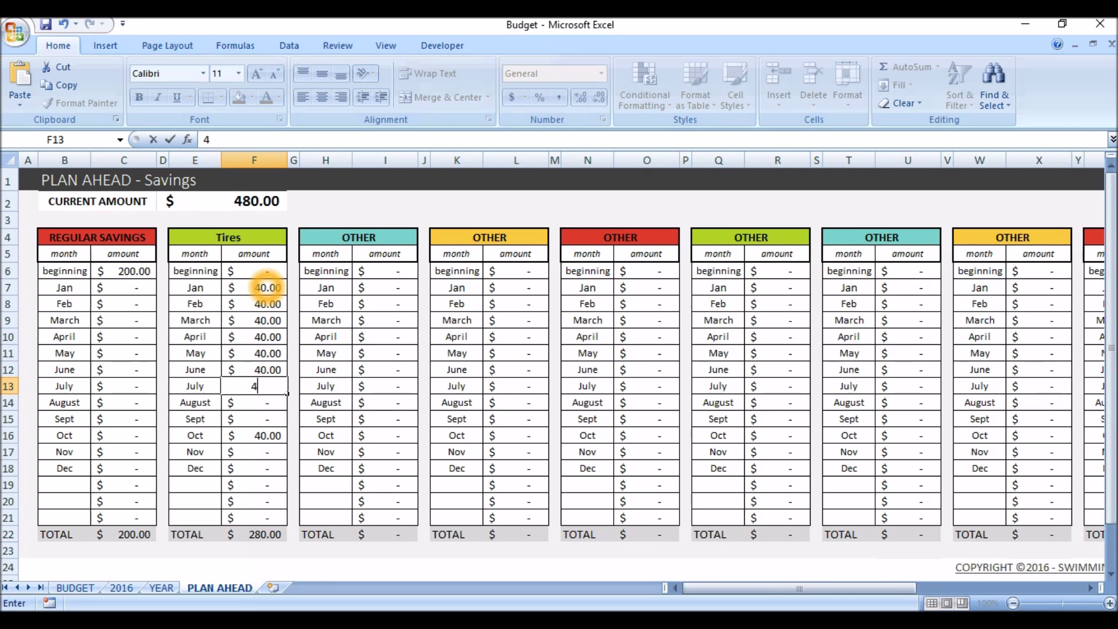
text(0)
key(Return)
text(40)
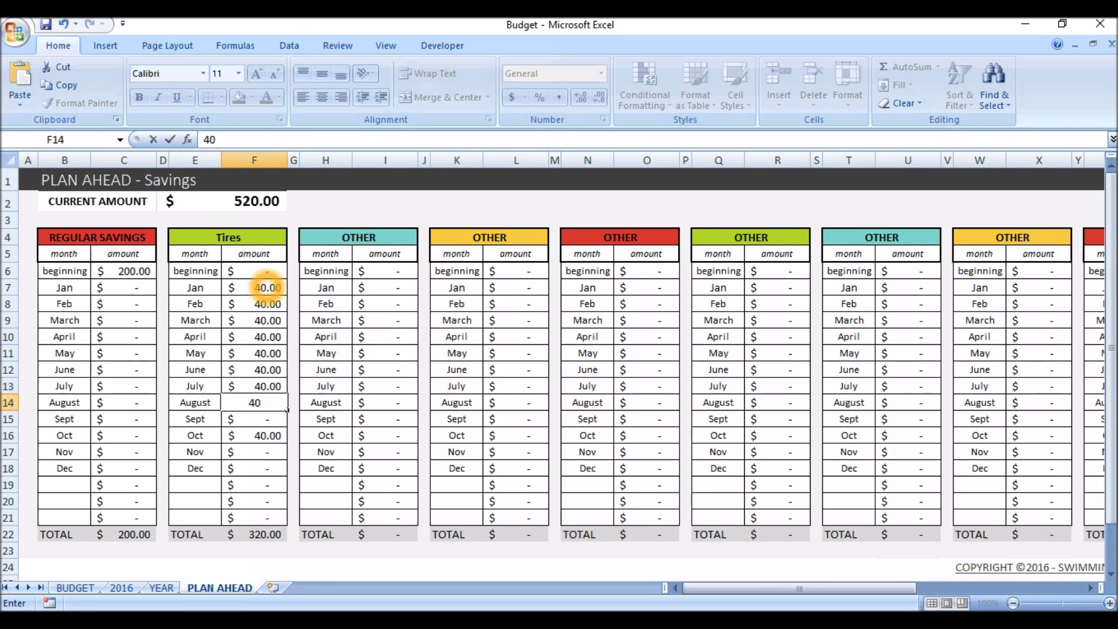
key(Return)
text(40)
key(Return)
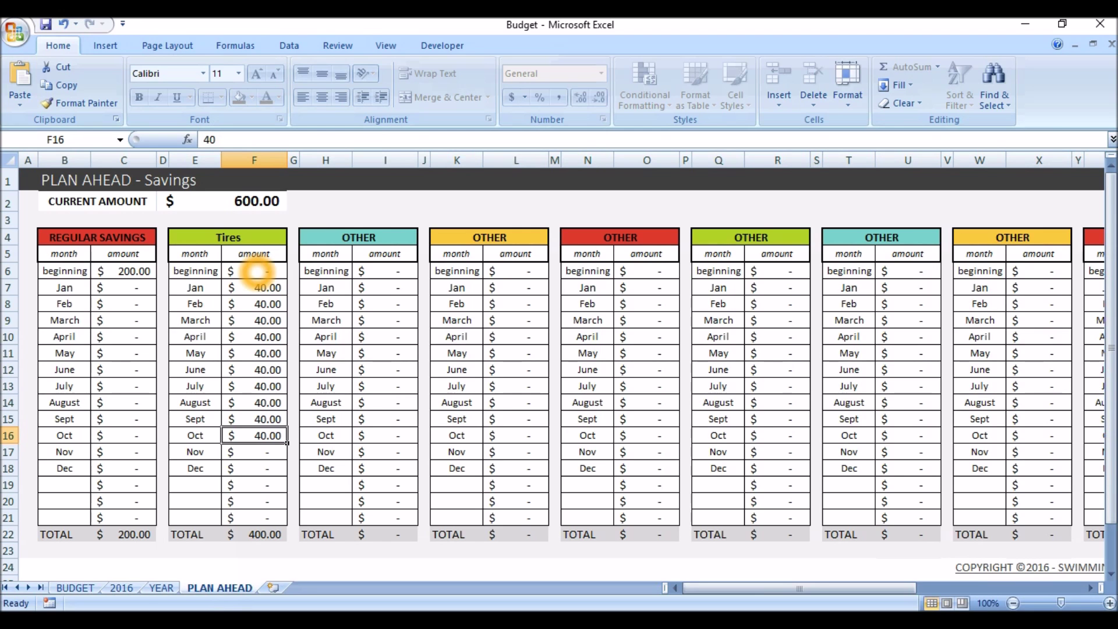
Give Tires a 200 beginning balance in F6, then go back to the BUDGET sheet
click(259, 271)
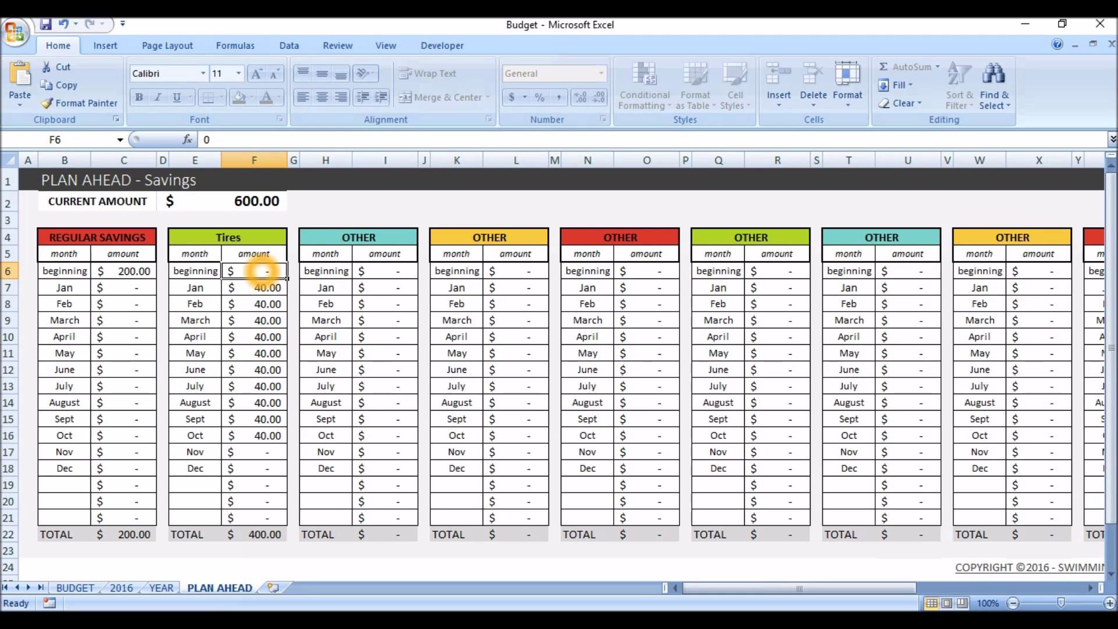
text(200)
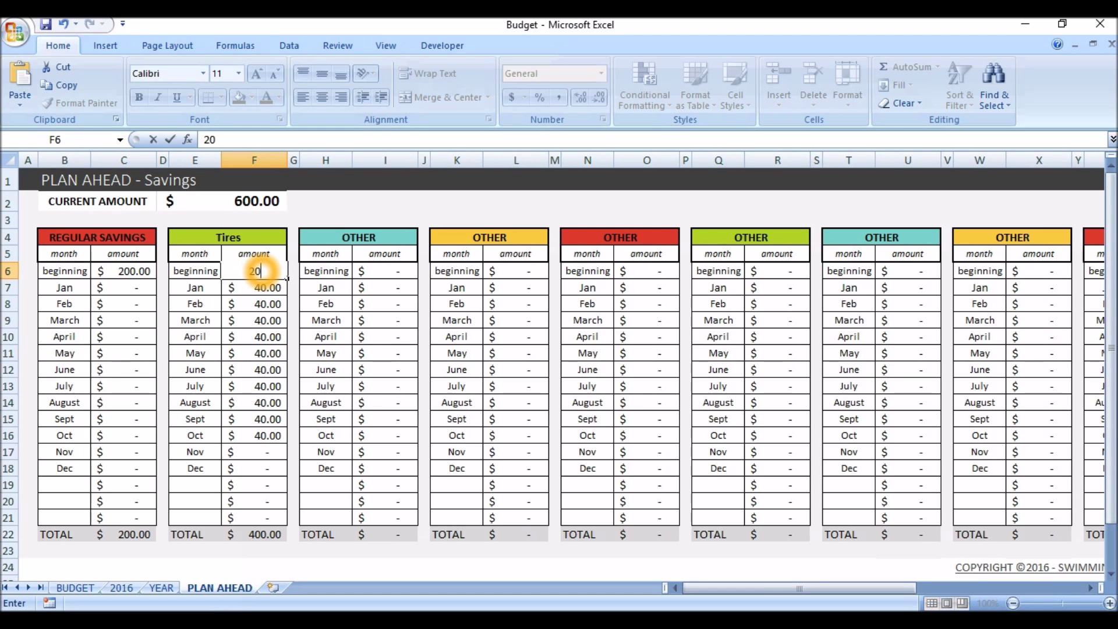
key(Return)
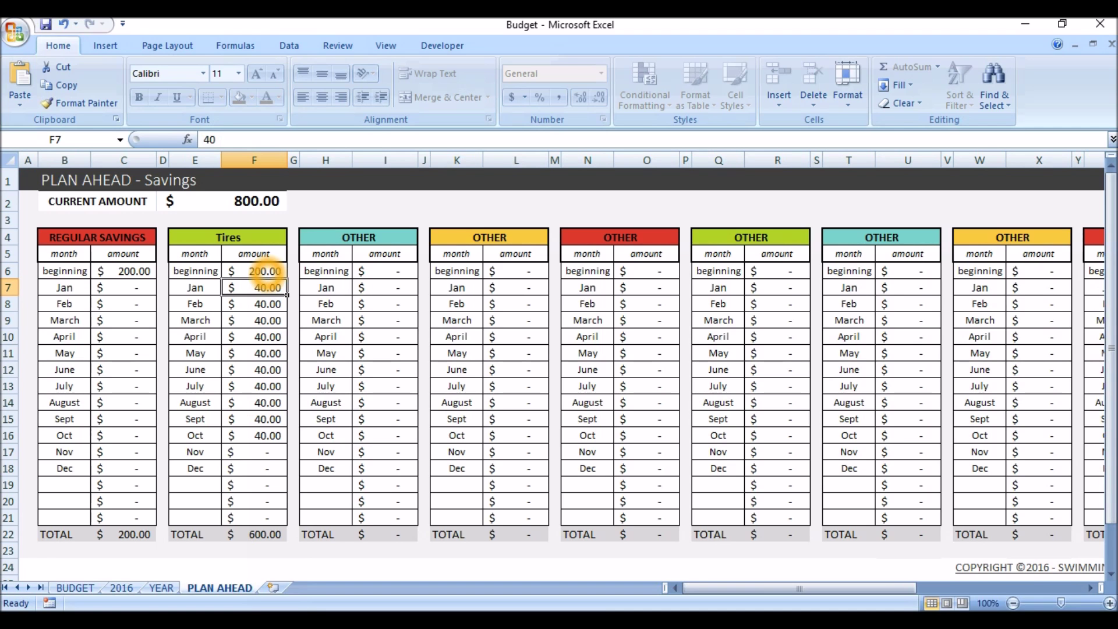
click(263, 556)
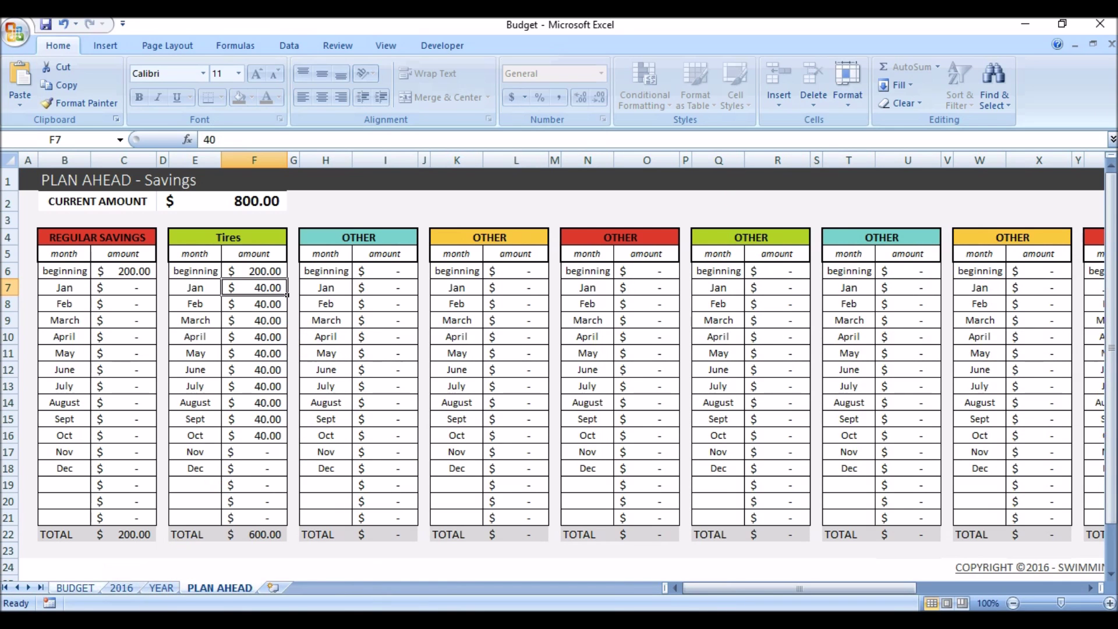
click(75, 588)
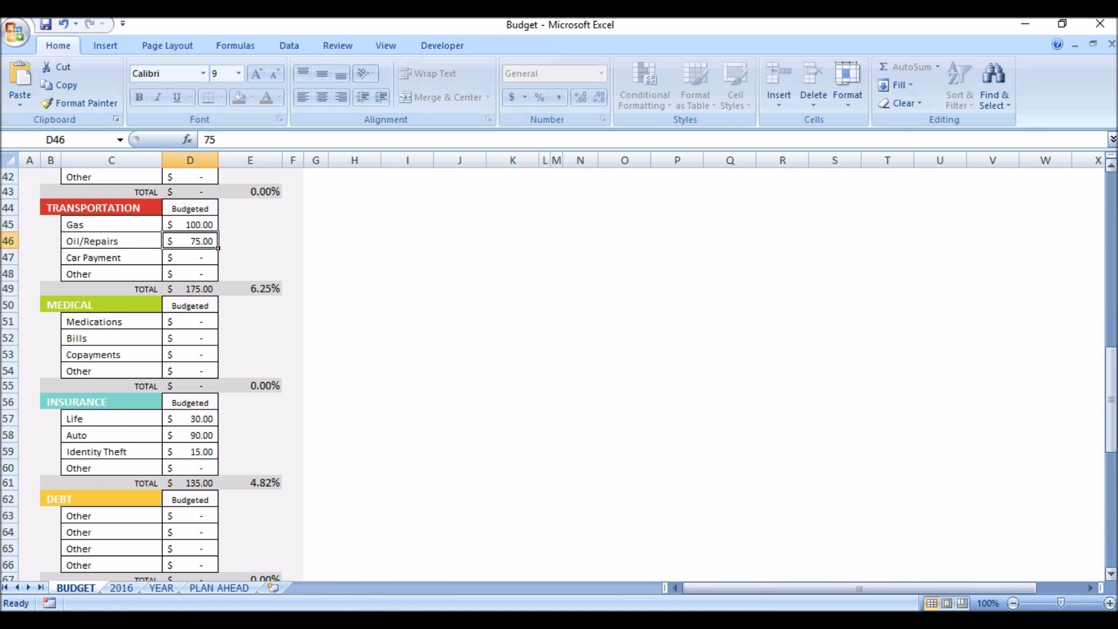
Scroll the BUDGET sheet up to its title and instructions at row 1
scroll(1096, 349, up, 14)
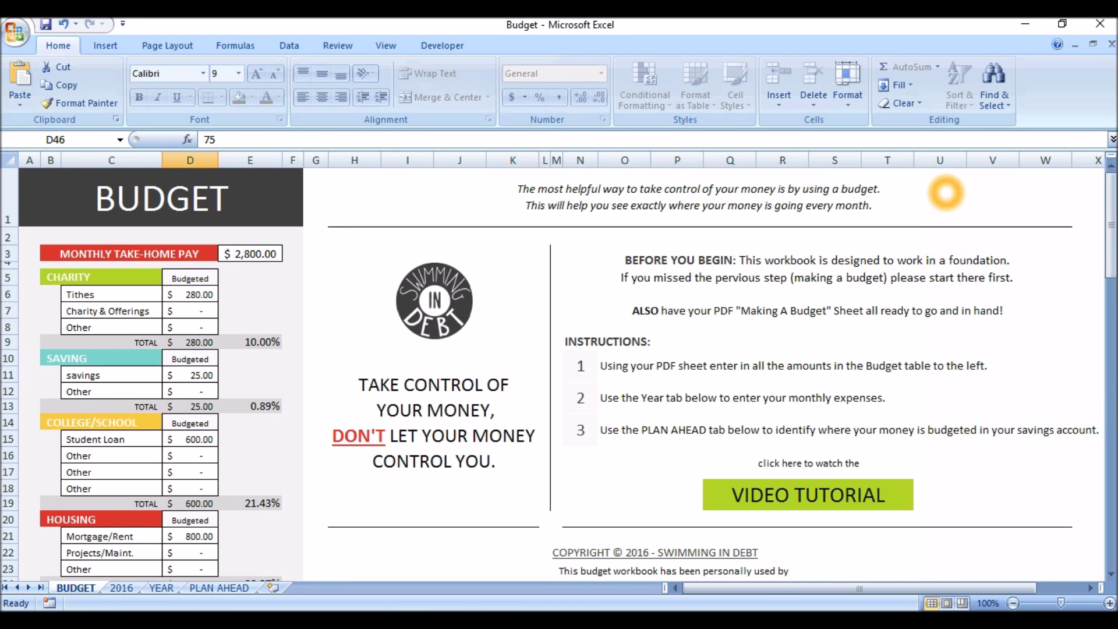